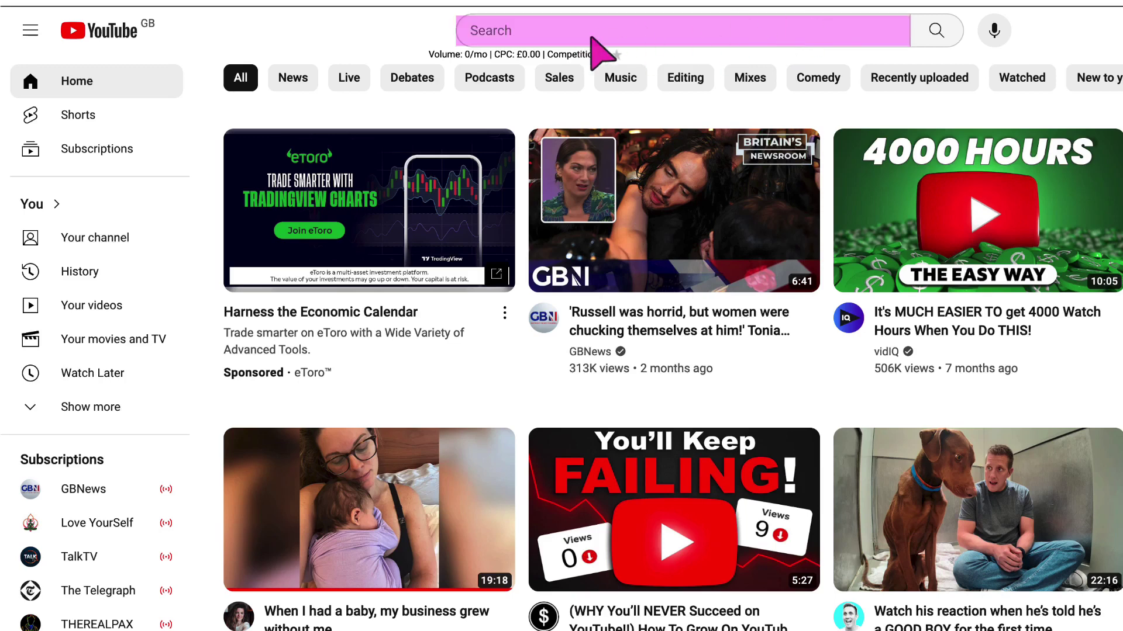
- Enter "canva animation" in the YouTube search and view the keyword data beside the suggestions
left_click(514, 33)
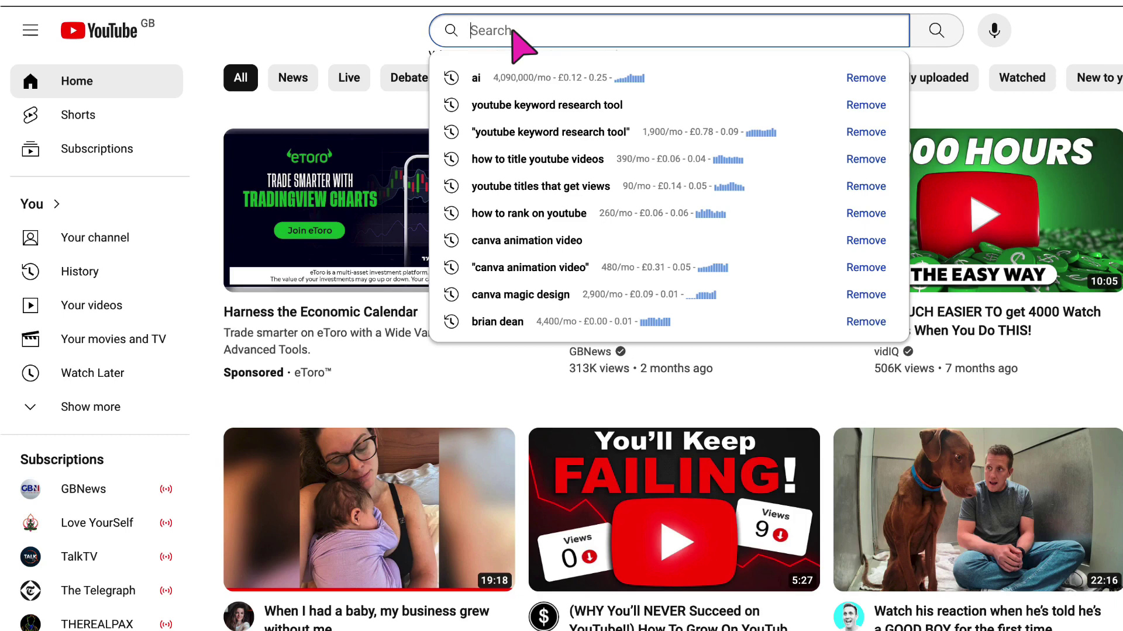
type("Canva ")
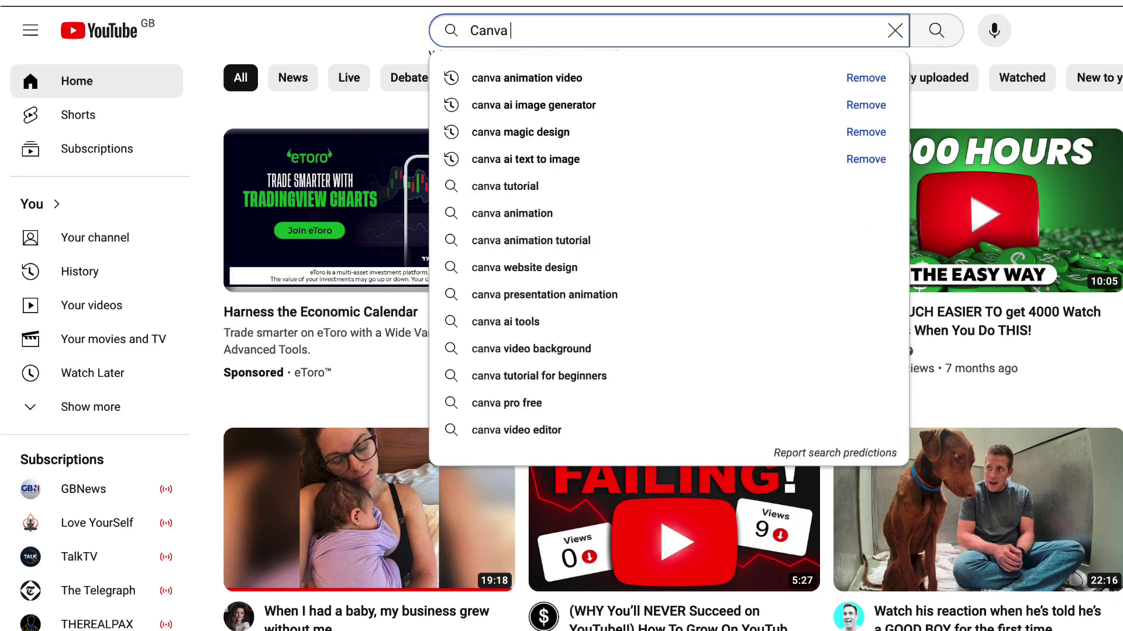
type("Animation")
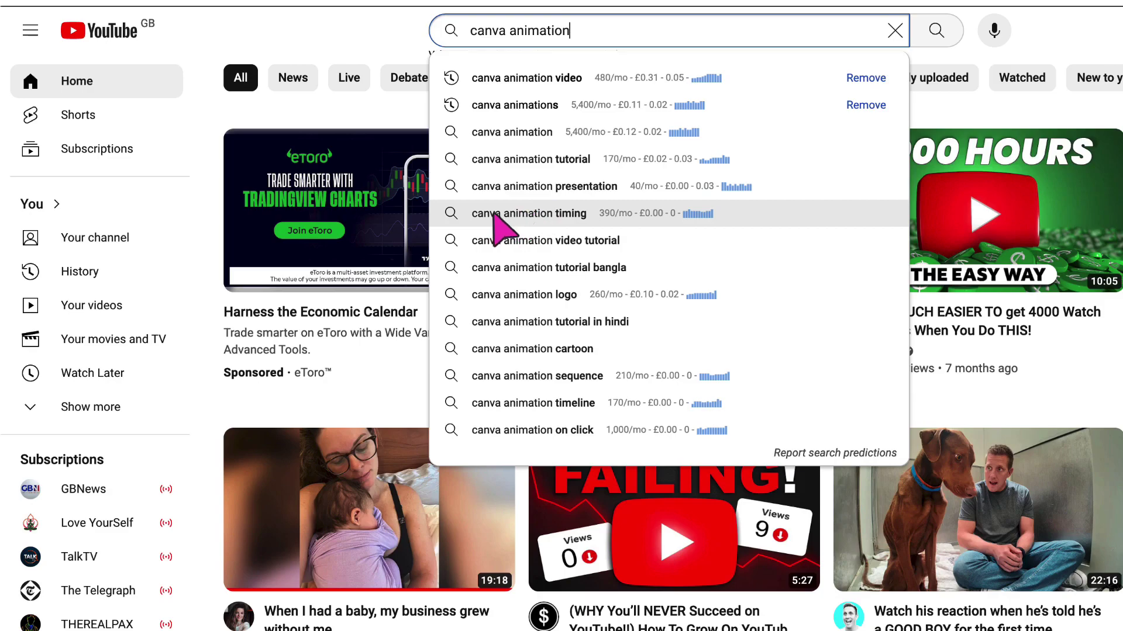
left_click(562, 214)
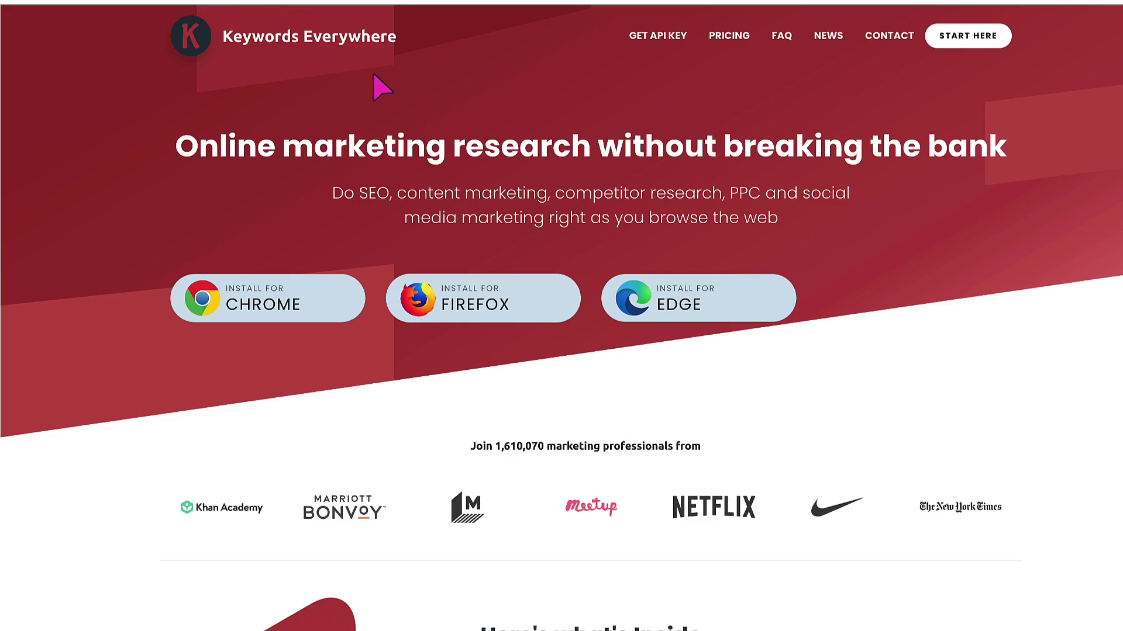
- Open the Keywords Everywhere getting-started page and examine the paid version's features and cost
left_click(976, 40)
scroll(869, 263, "down", 4)
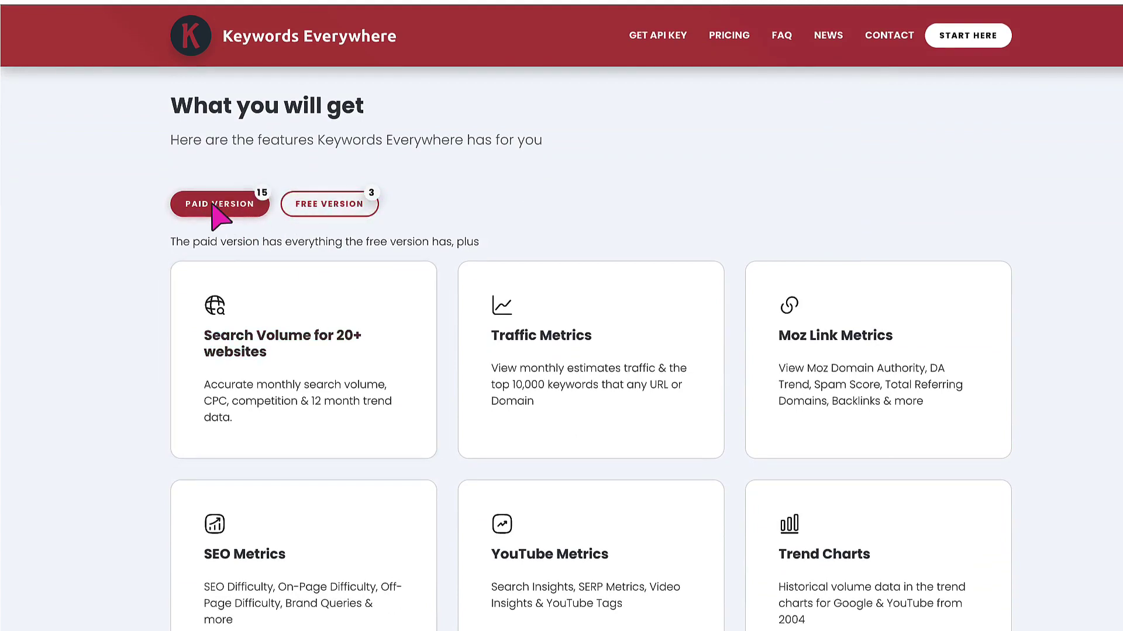
scroll(481, 443, "down", 3)
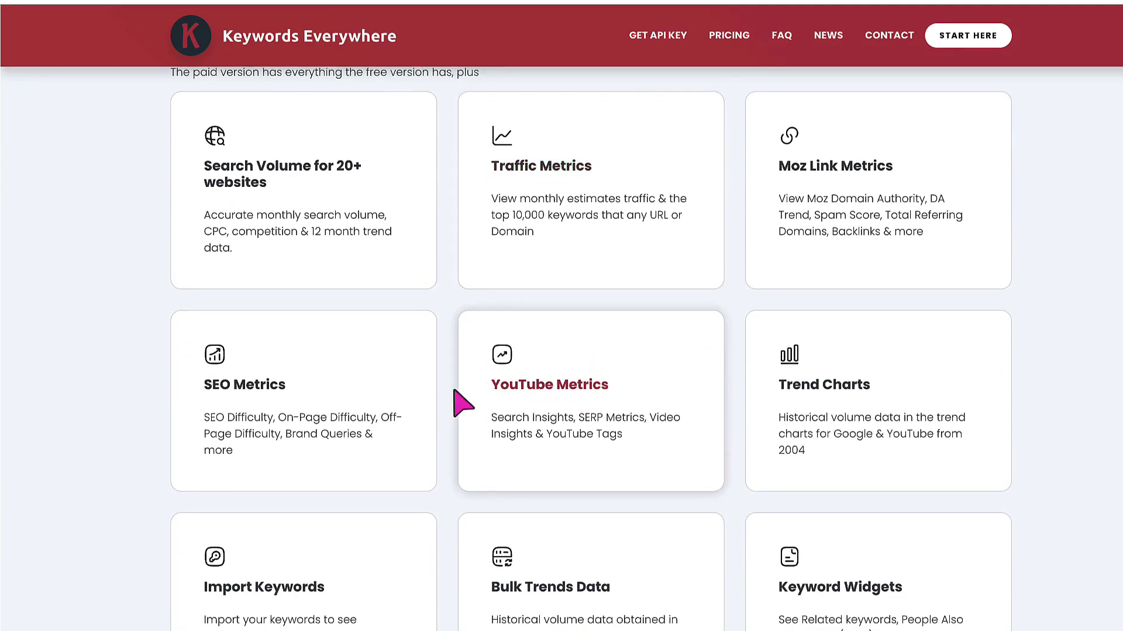
scroll(532, 429, "down", 15)
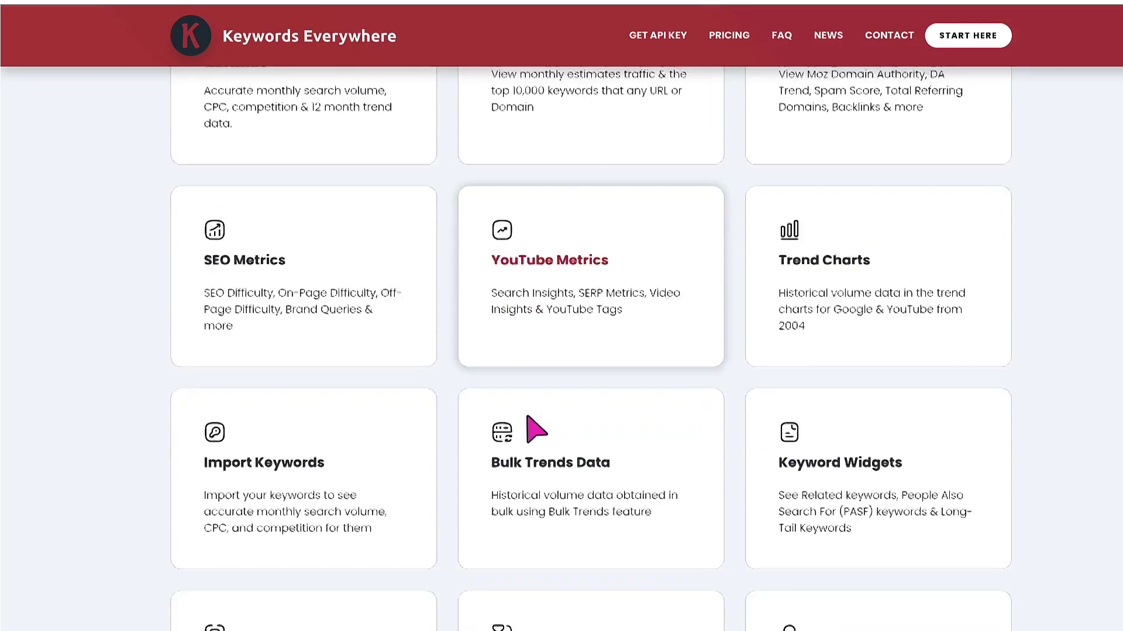
scroll(532, 430, "down", 5)
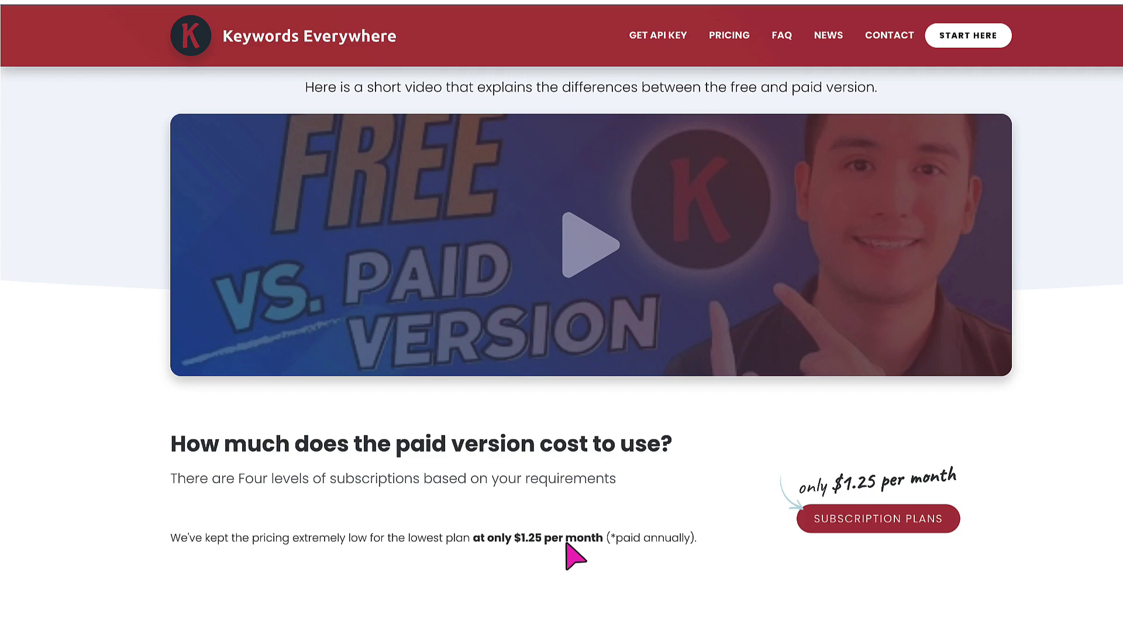
- Open the subscription plans and choose to buy the Bronze plan
left_click(842, 529)
scroll(302, 268, "down", 4)
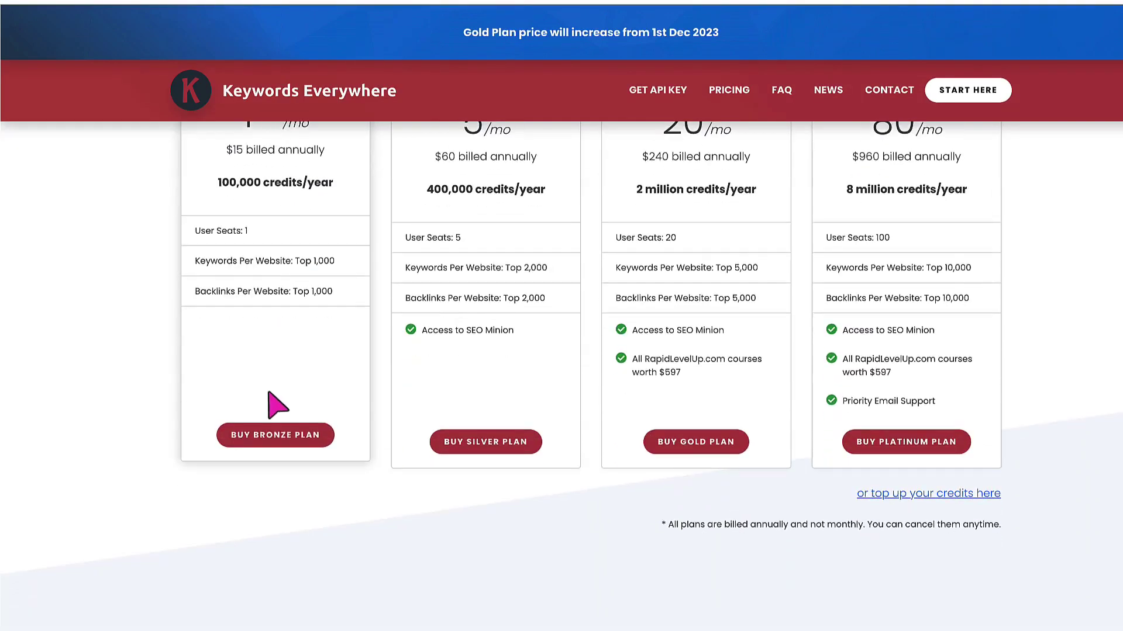
left_click(264, 437)
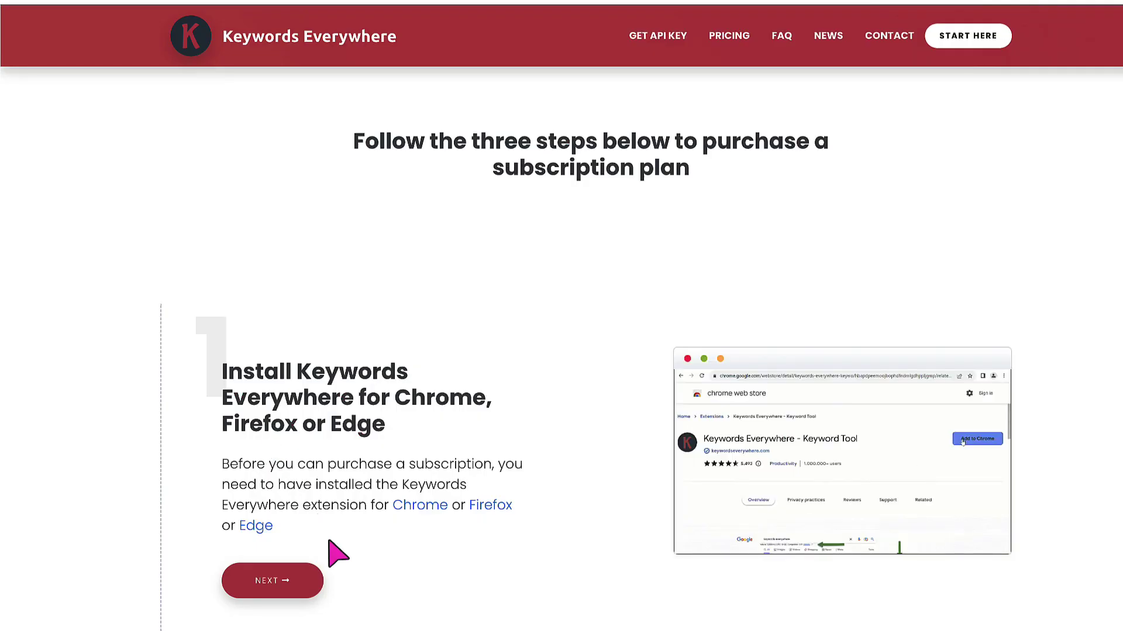
- Advance from the extension installation instructions to the API key setup and open the API key sign-up form
scroll(315, 526, "down", 3)
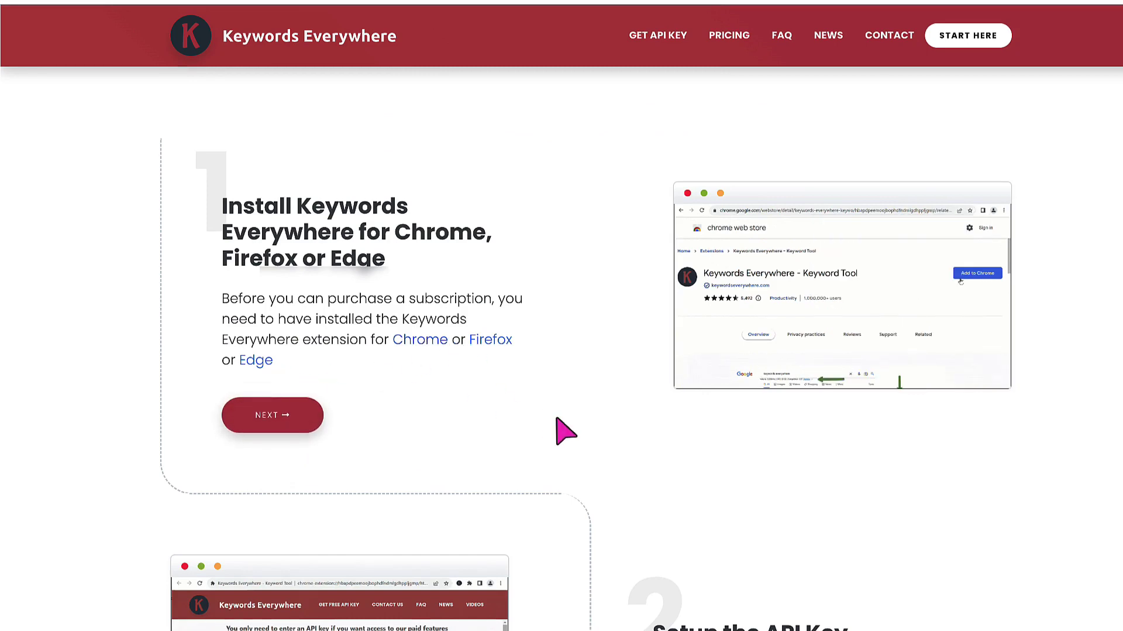
left_click(293, 416)
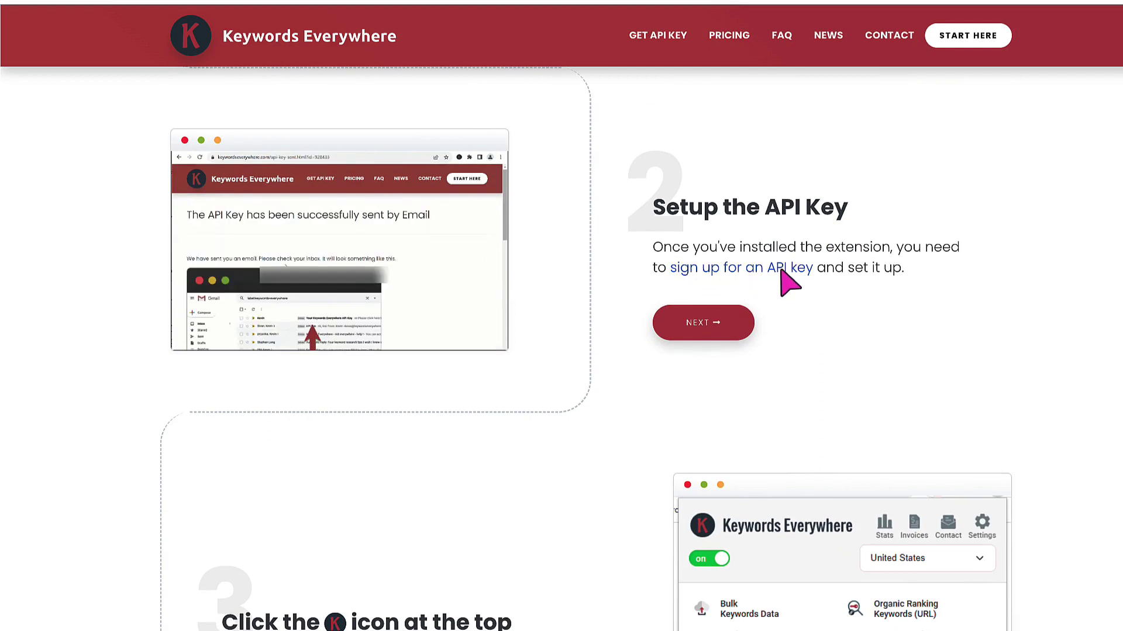
left_click(737, 271)
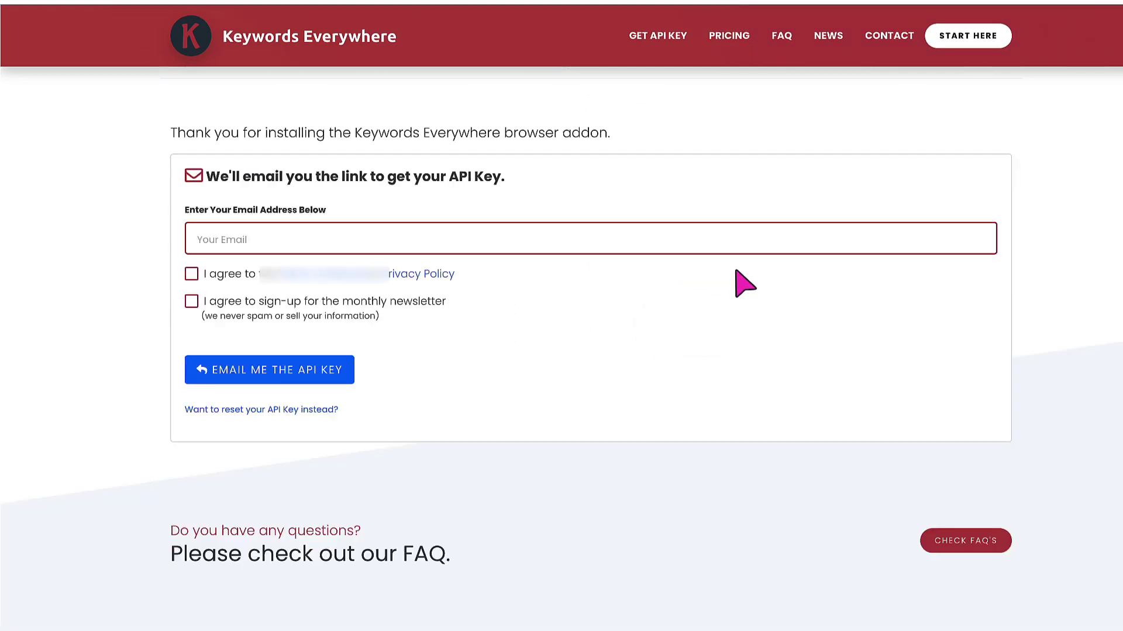
- Fill in the email address on the sign-up form and request the API key by email
left_click(255, 241)
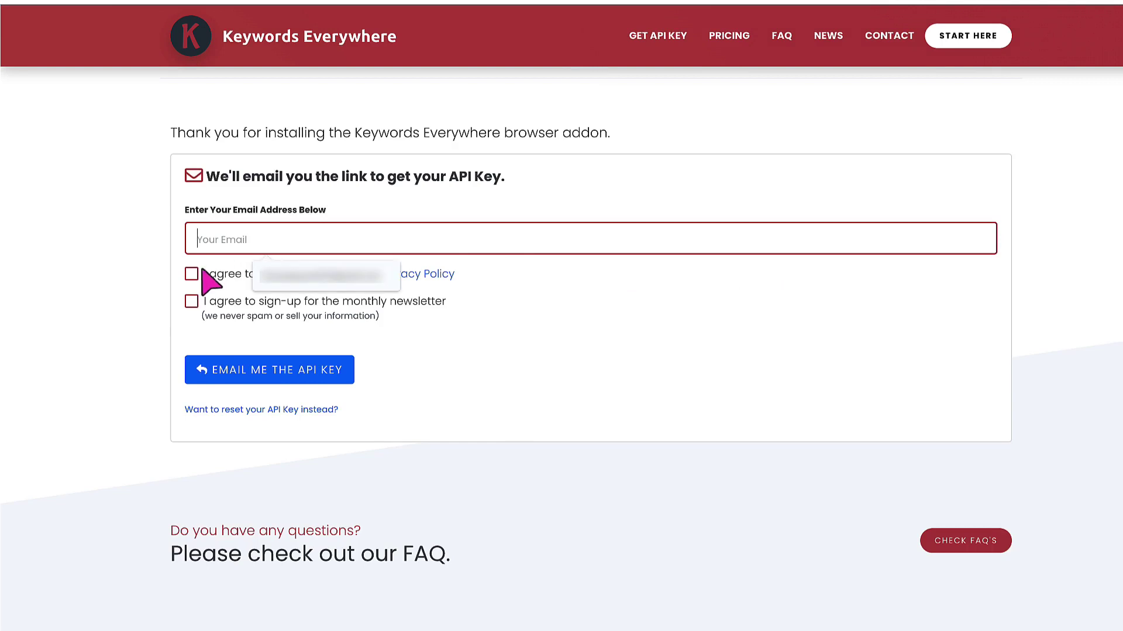
key("Down")
key("Return")
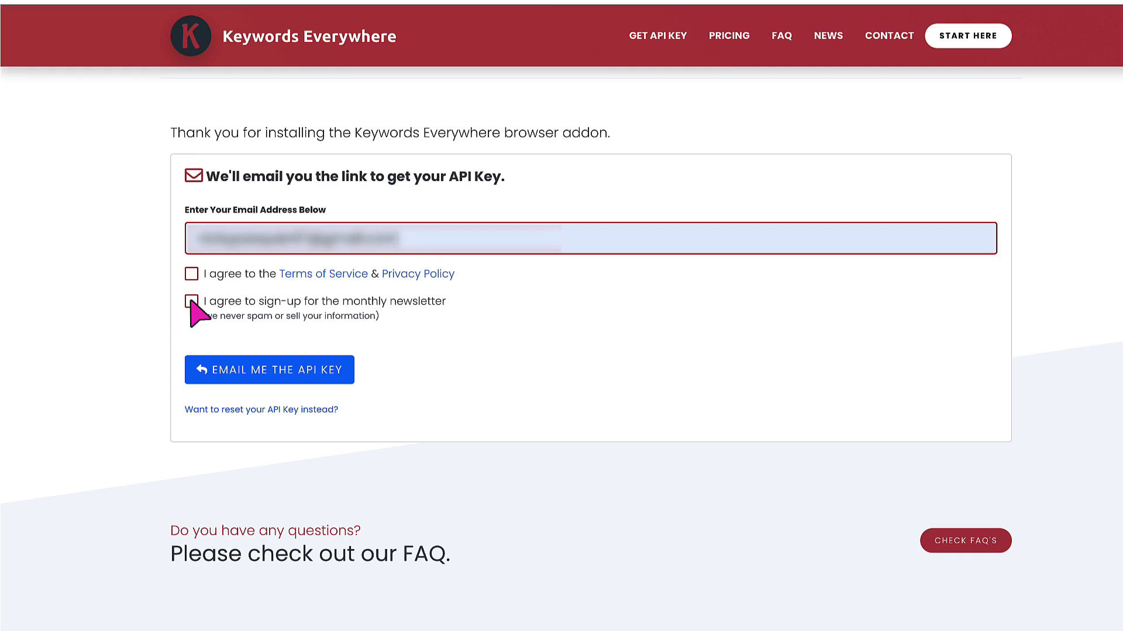
left_click(246, 367)
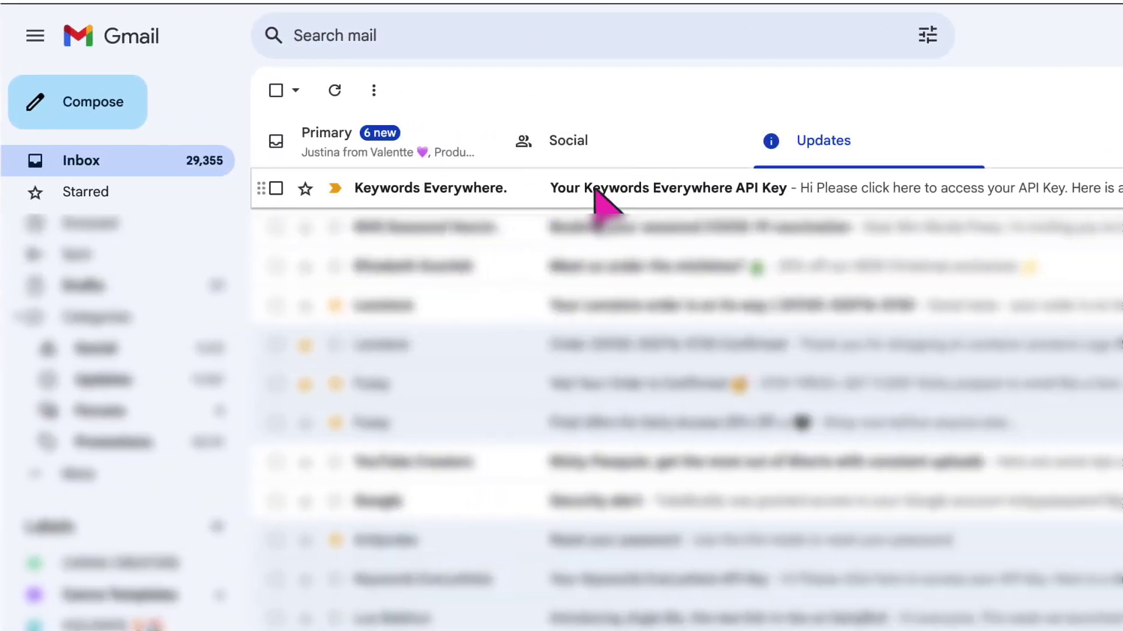
- In Gmail, open the "Your Keywords Everywhere API Key" email and follow its link to access the key
left_click(744, 189)
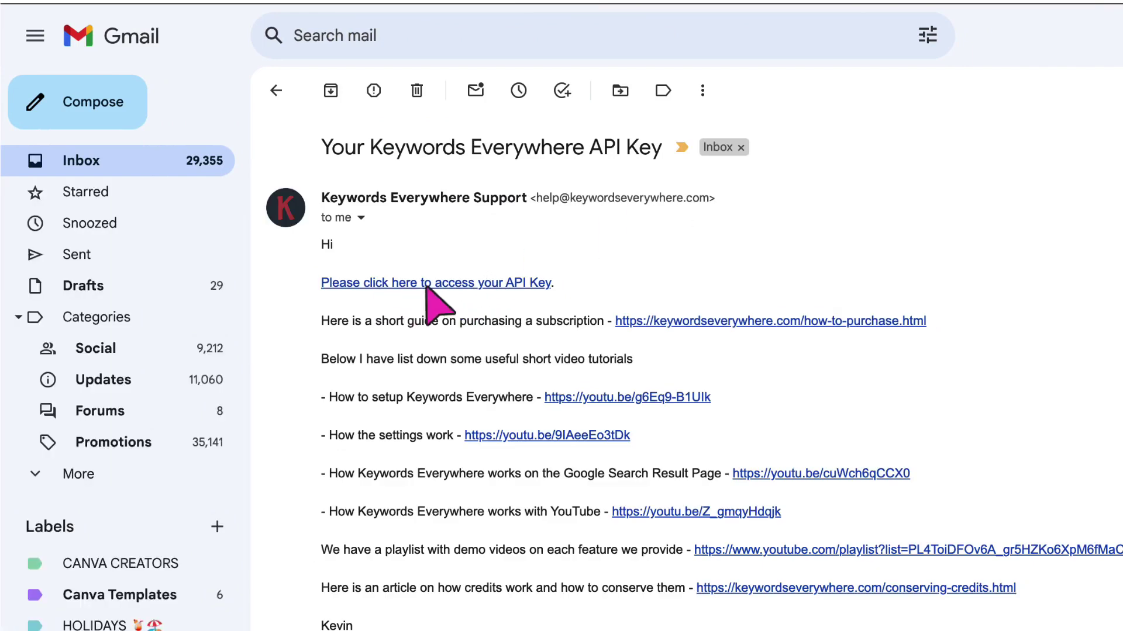
left_click(507, 283)
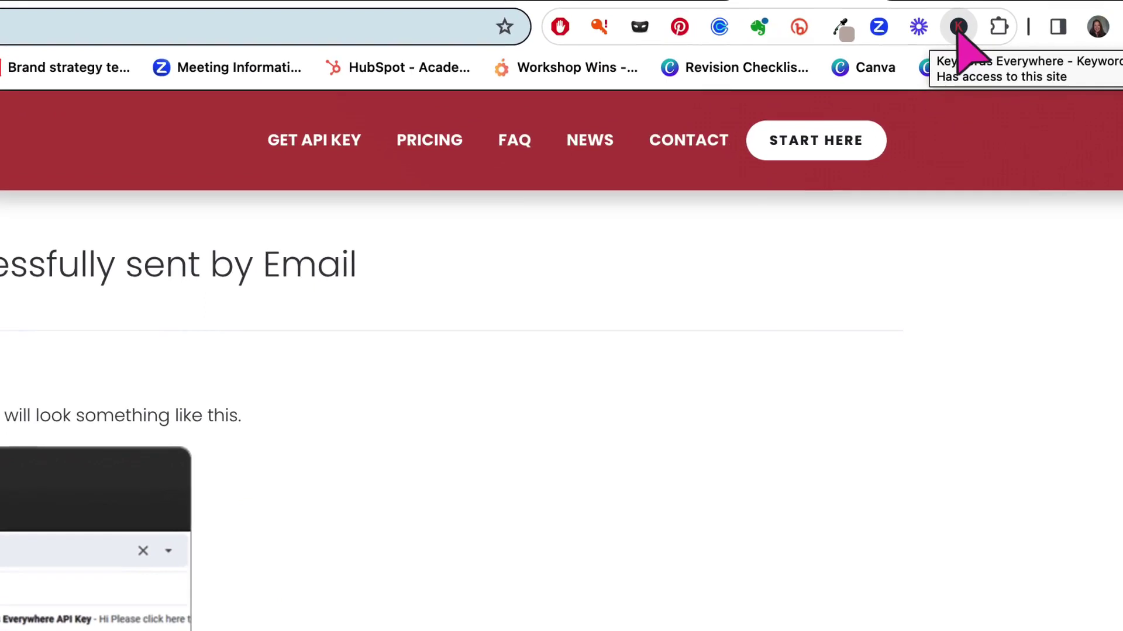
- Unpin the Keywords Everywhere extension in the browser's extension list and pin it again
left_click(994, 30)
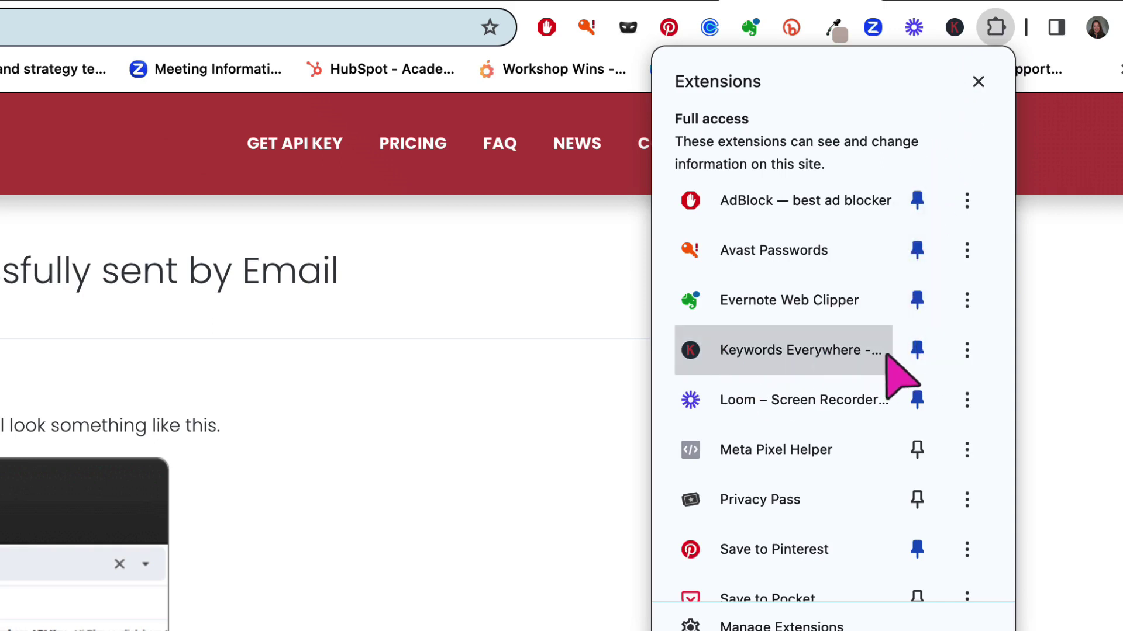
left_click(917, 350)
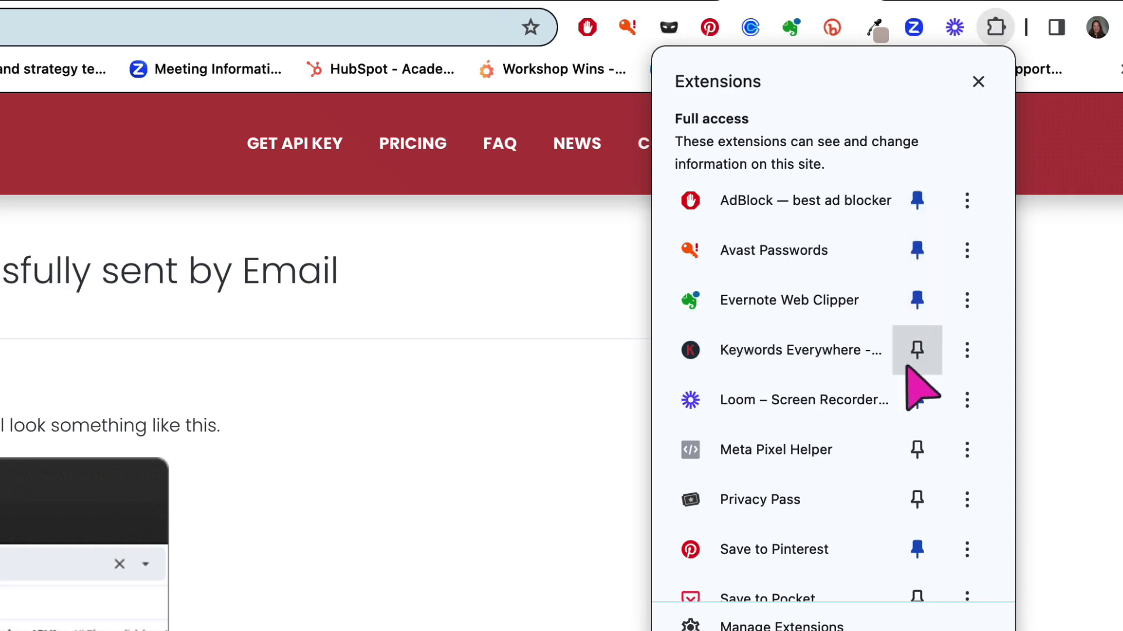
left_click(917, 349)
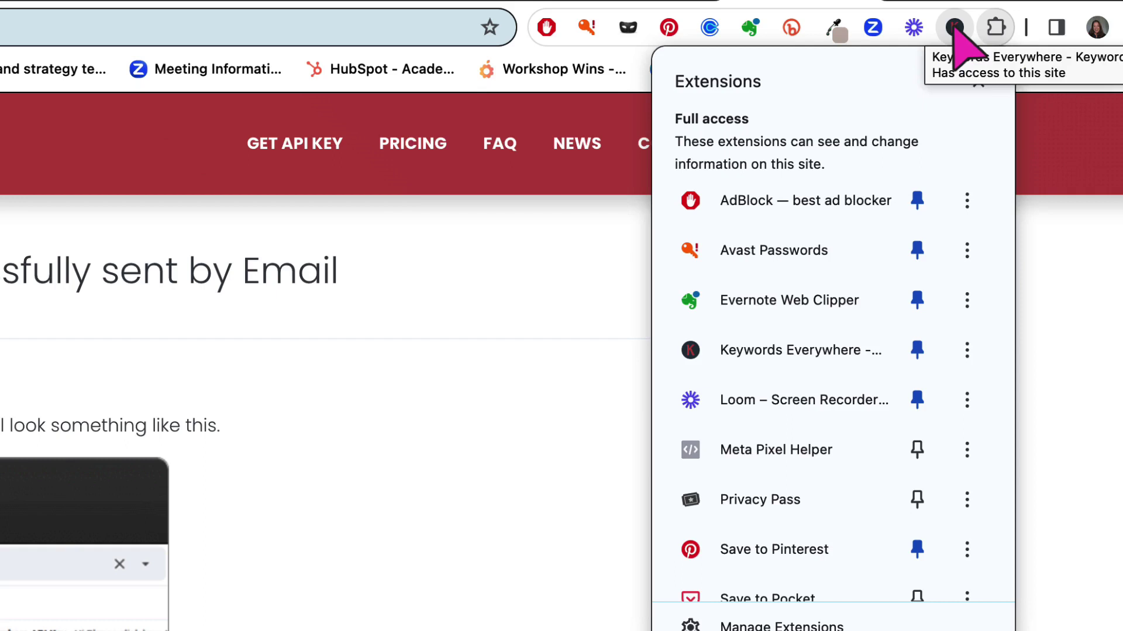
left_click(522, 350)
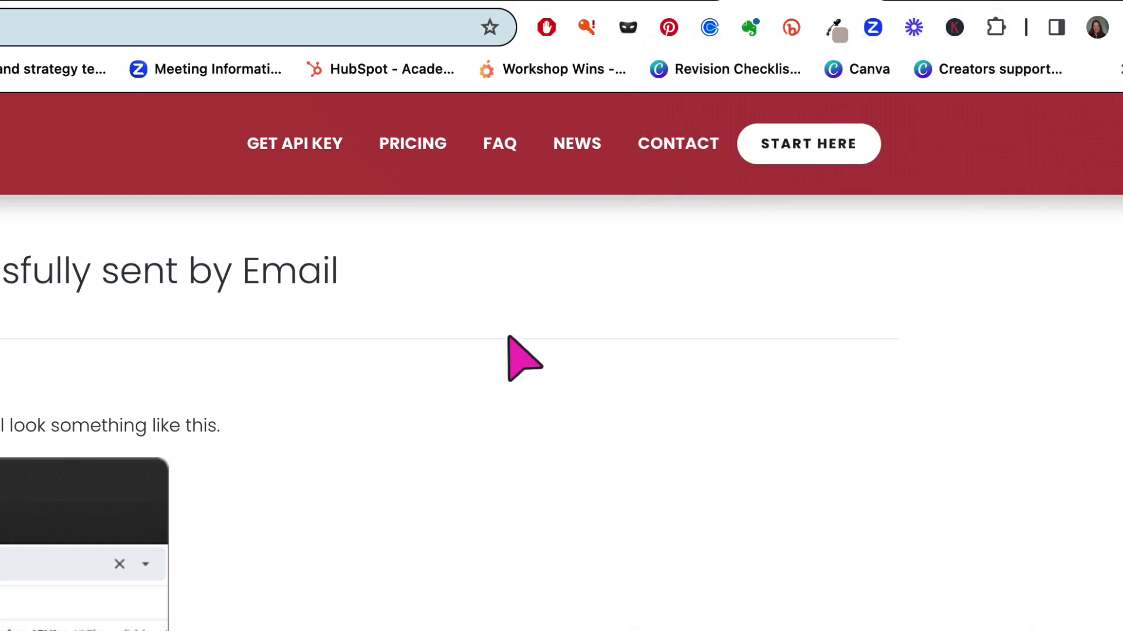
- Open the Keywords Everywhere extension's settings and validate the API key
left_click(956, 29)
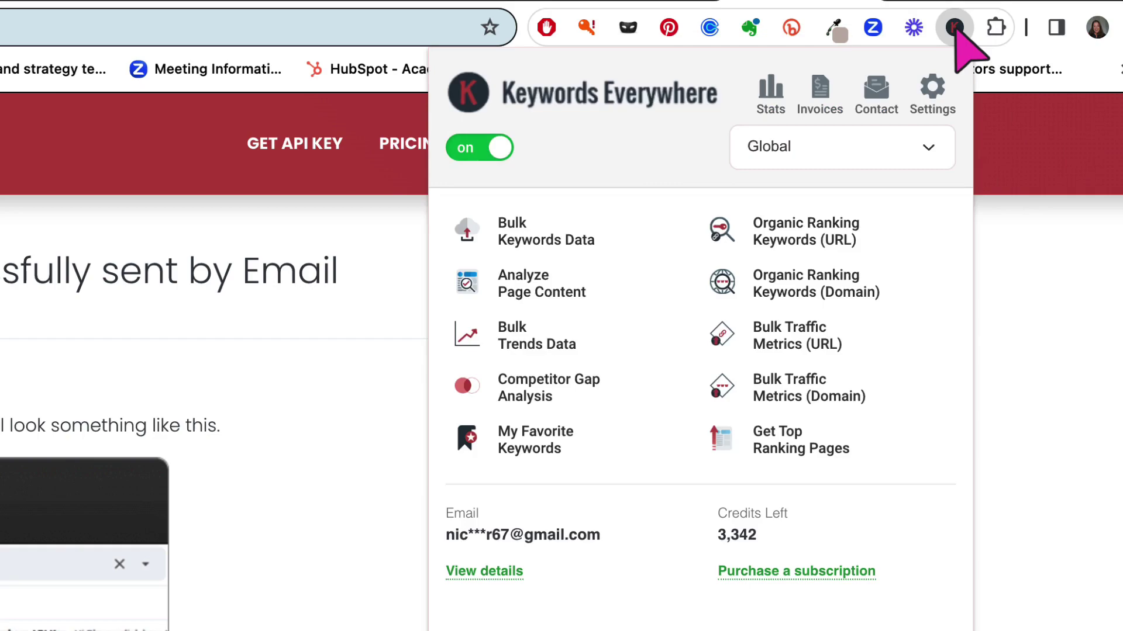
left_click(932, 105)
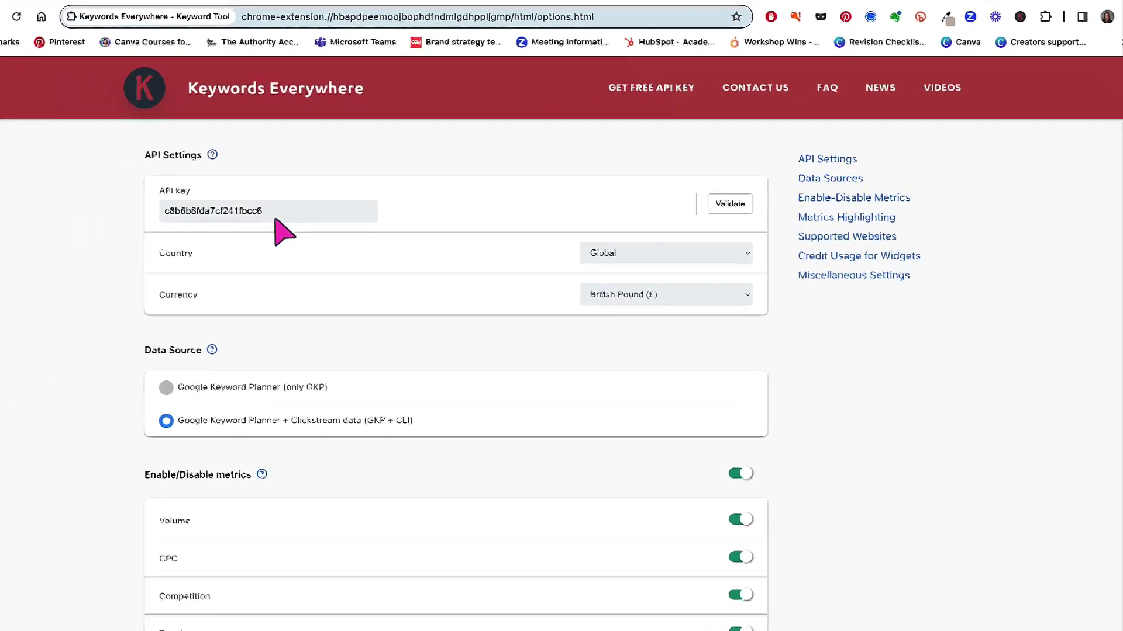
left_click(273, 211)
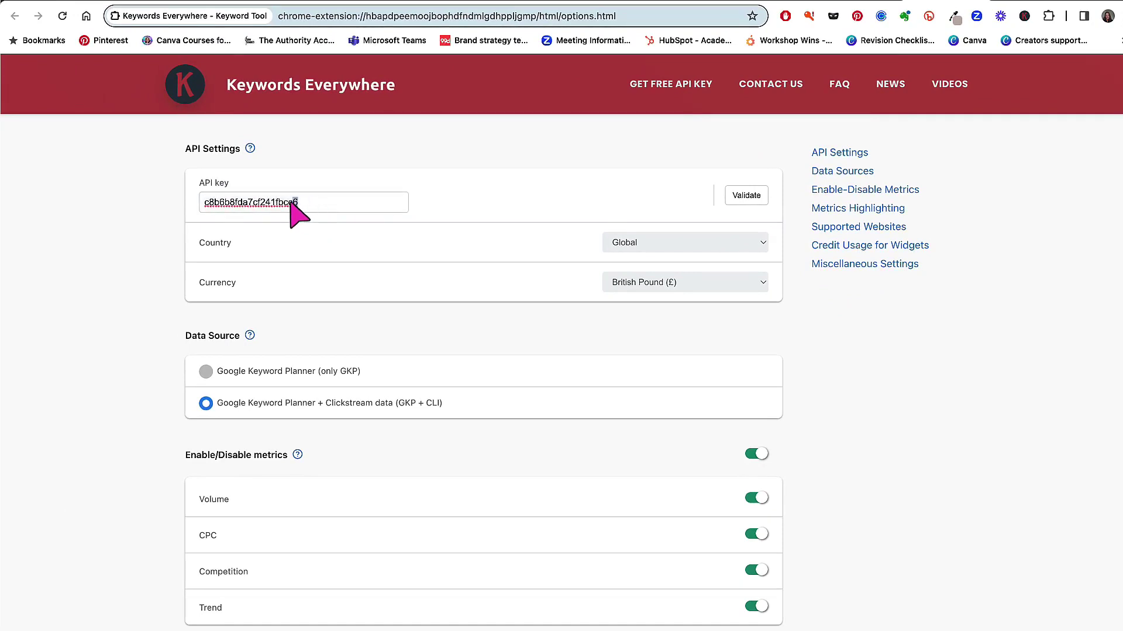
left_click_drag(291, 202, 189, 196)
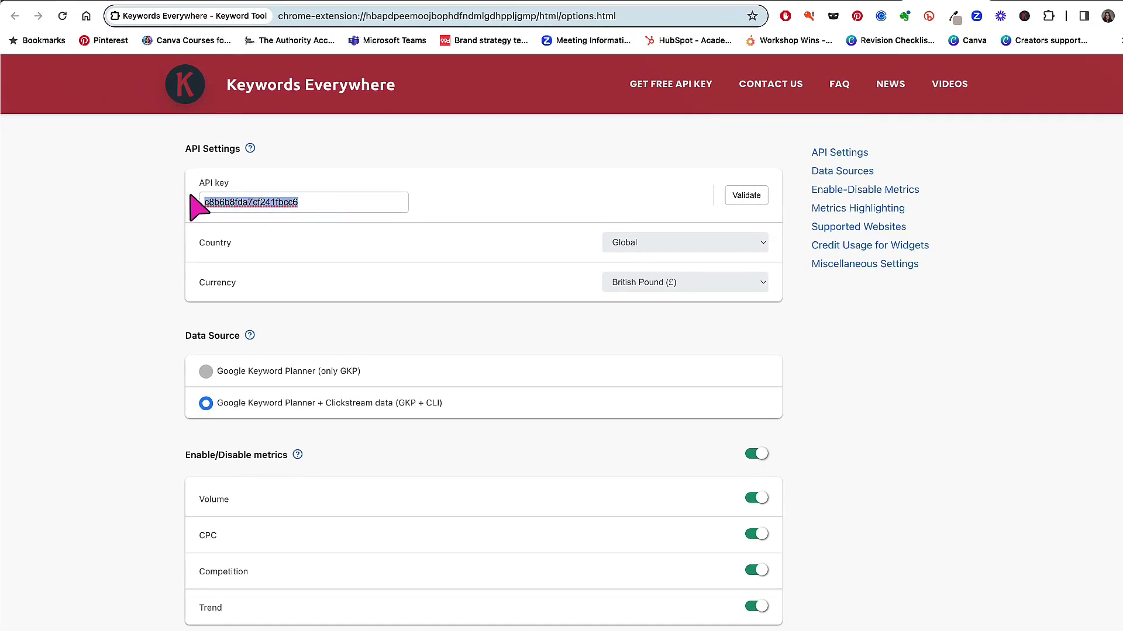
left_click(191, 196)
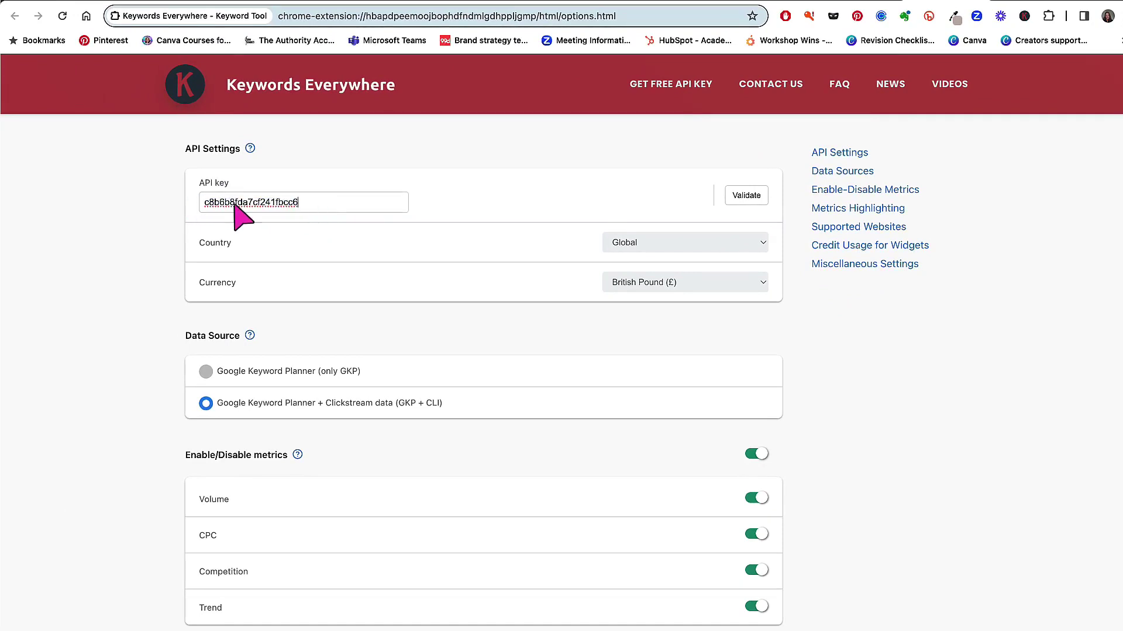
left_click(748, 197)
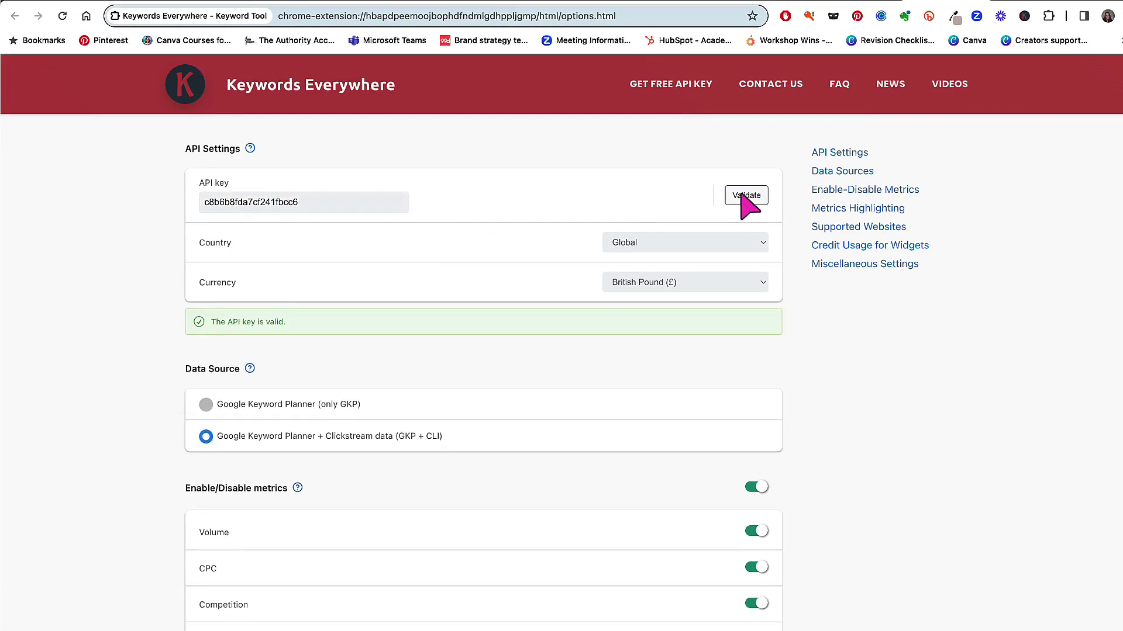
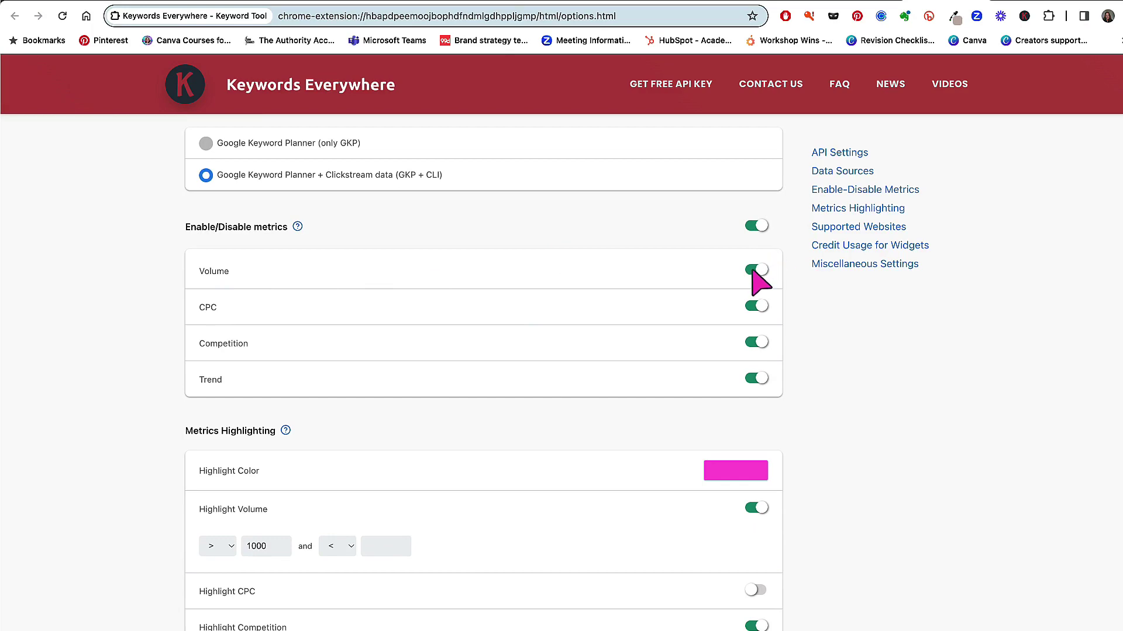
- Switch the Volume metric off and on again, and open and close the highlight color picker
left_click(759, 271)
left_click(760, 271)
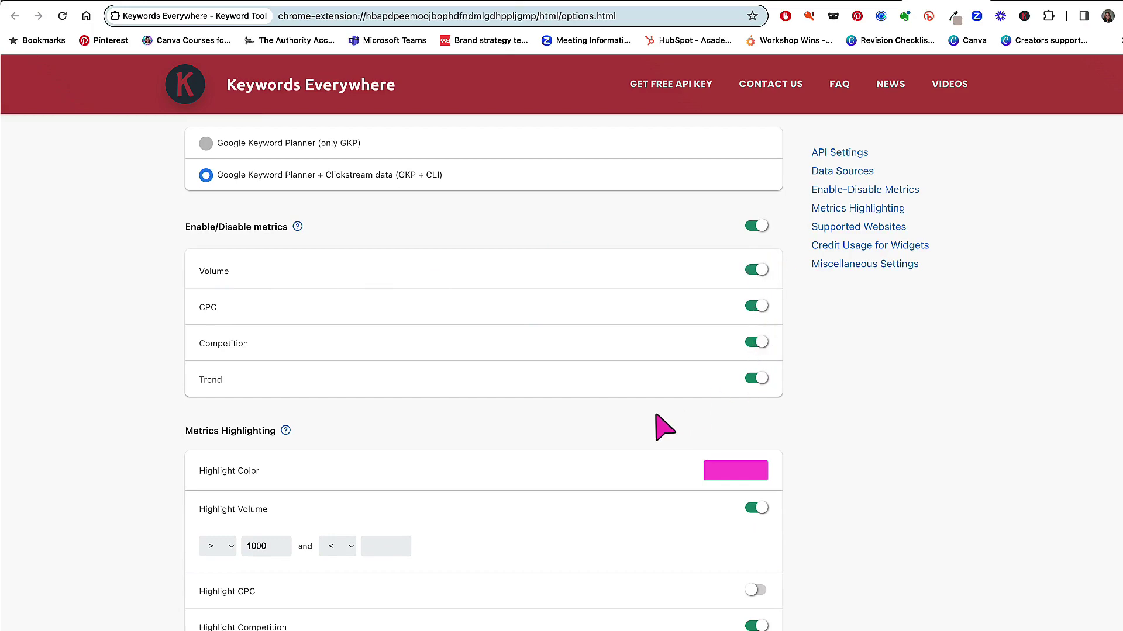
scroll(664, 426, "down", 5)
left_click(735, 270)
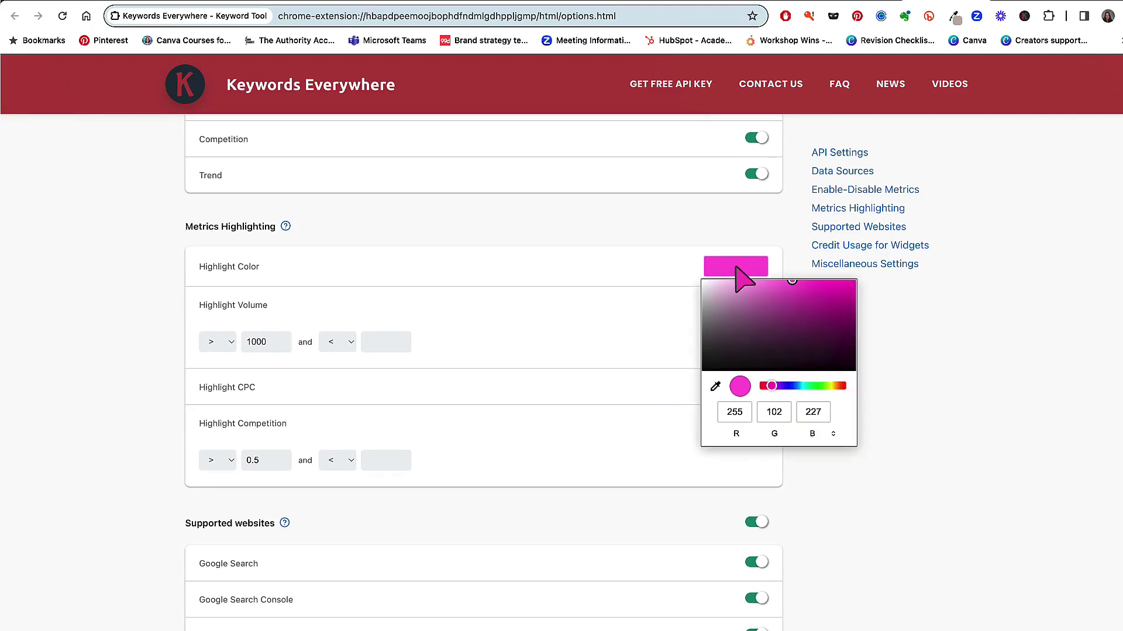
left_click(621, 289)
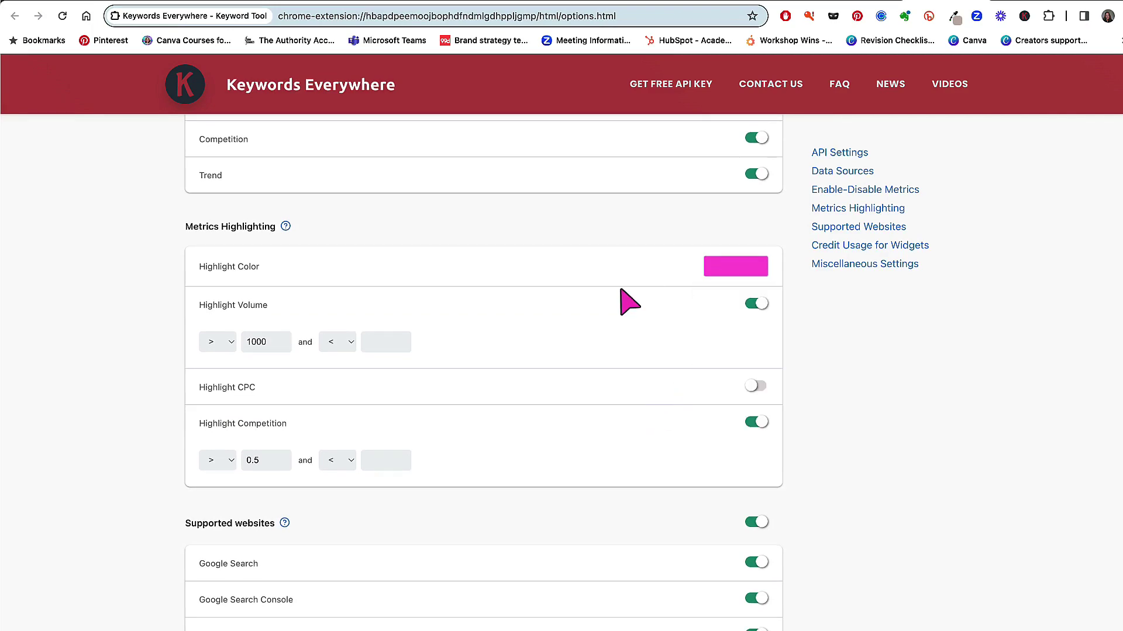
- Enable Etsy among the extension's supported websites
scroll(621, 290, "down", 7)
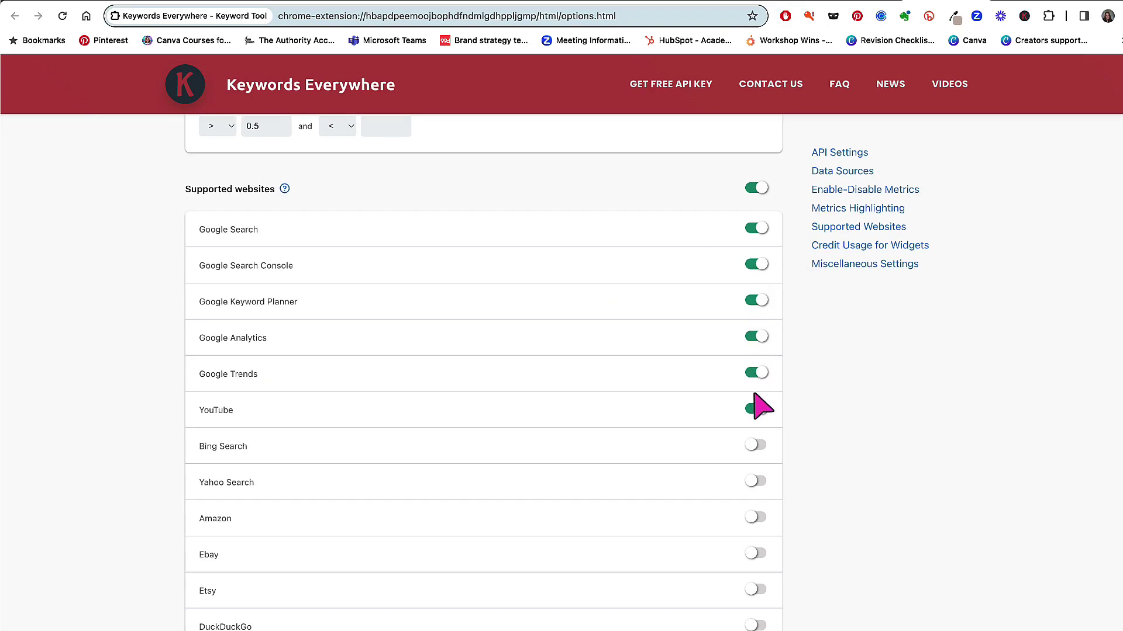
scroll(725, 427, "down", 4)
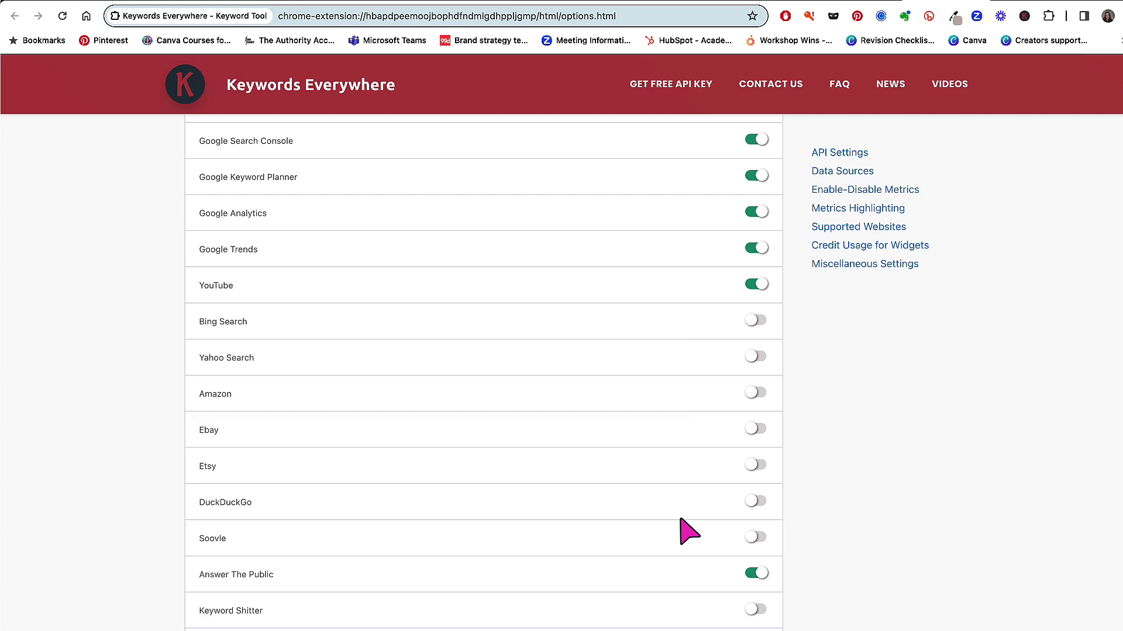
left_click(759, 464)
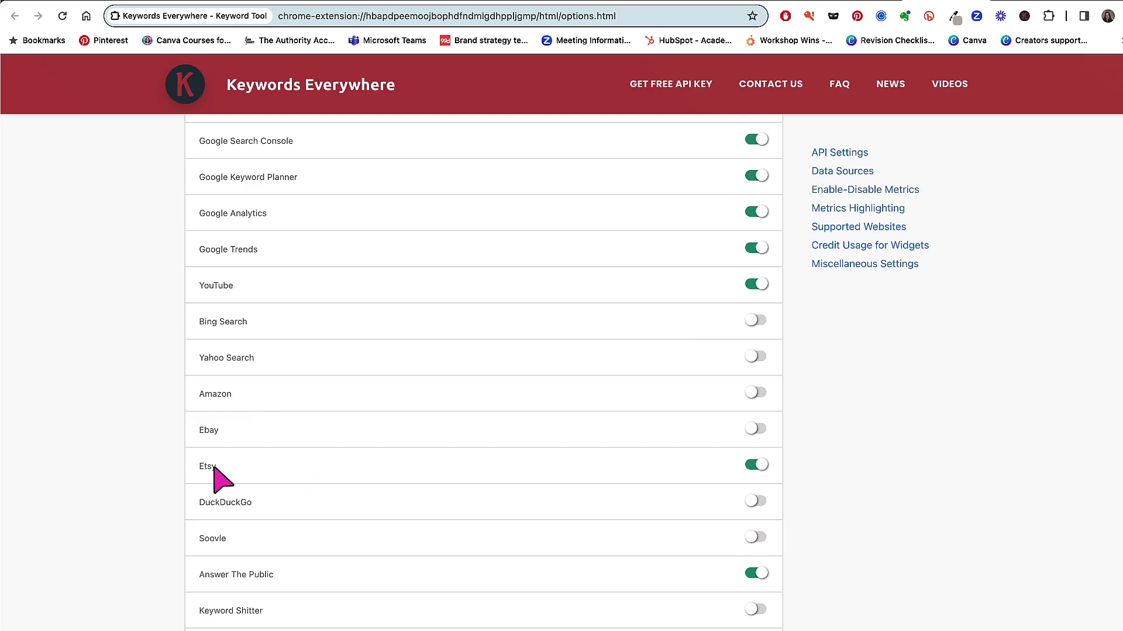
- Switch Ebay on and off again in the supported websites and disable Etsy
left_click(762, 430)
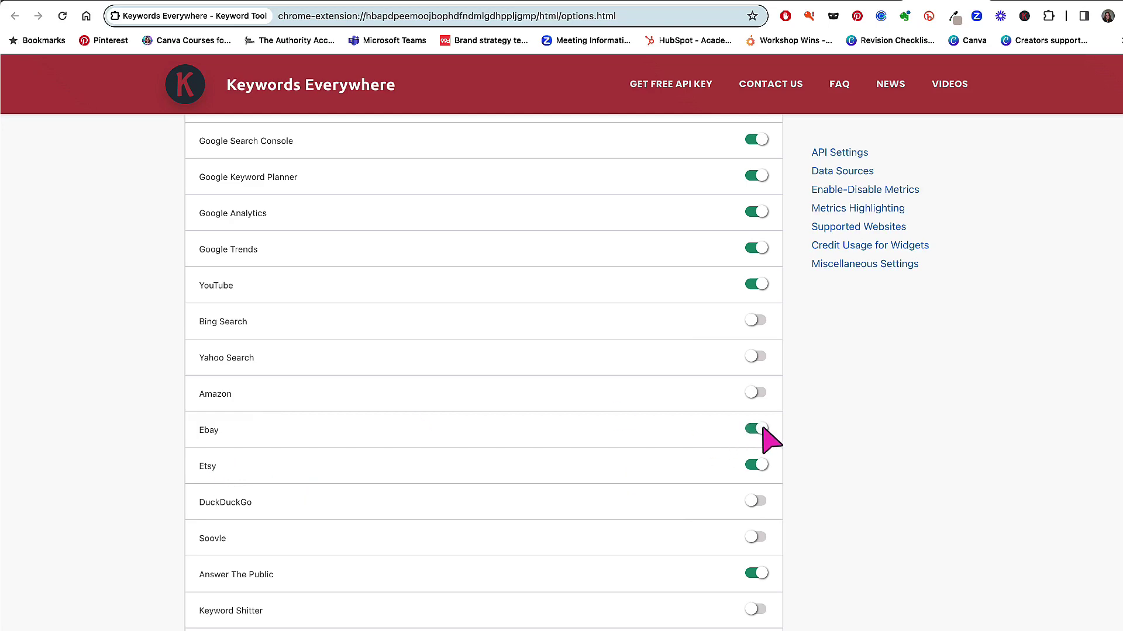
left_click(760, 430)
left_click(759, 466)
- Review the remaining supported websites, the widget credit usage and the miscellaneous settings of the extension
scroll(678, 486, "down", 4)
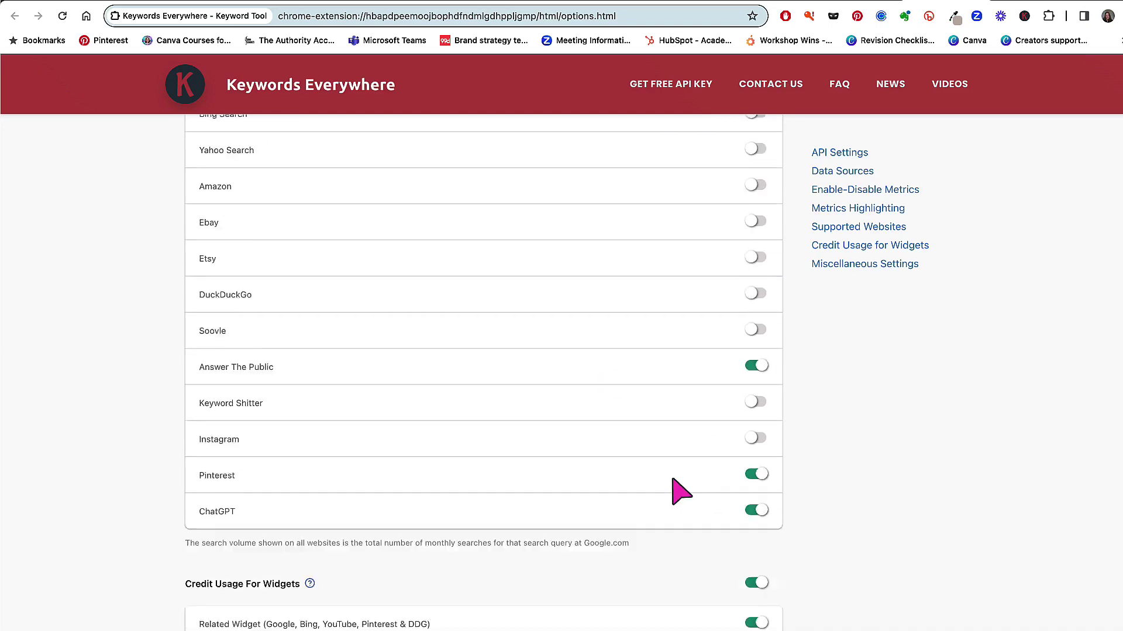
scroll(678, 491, "down", 5)
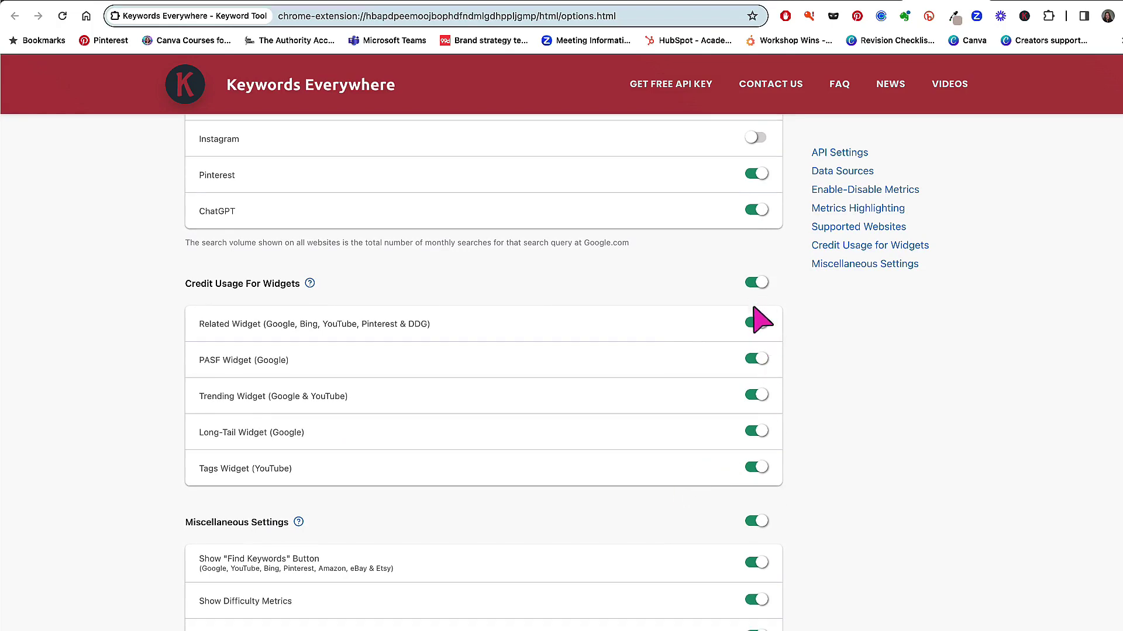
scroll(742, 446, "down", 3)
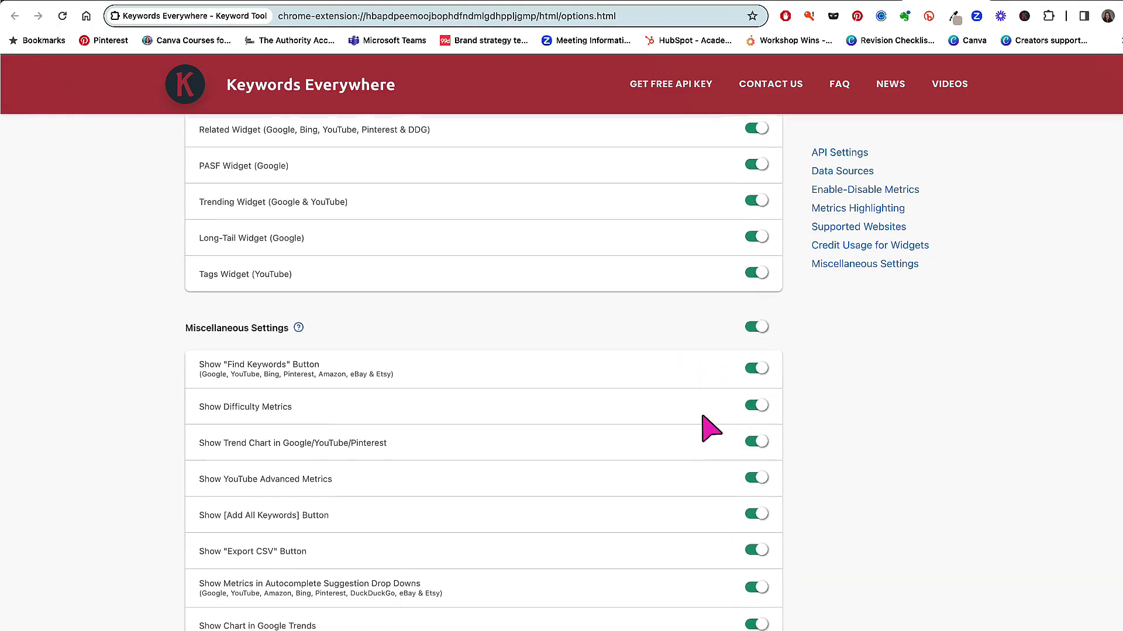
scroll(709, 430, "down", 3)
scroll(585, 362, "up", 15)
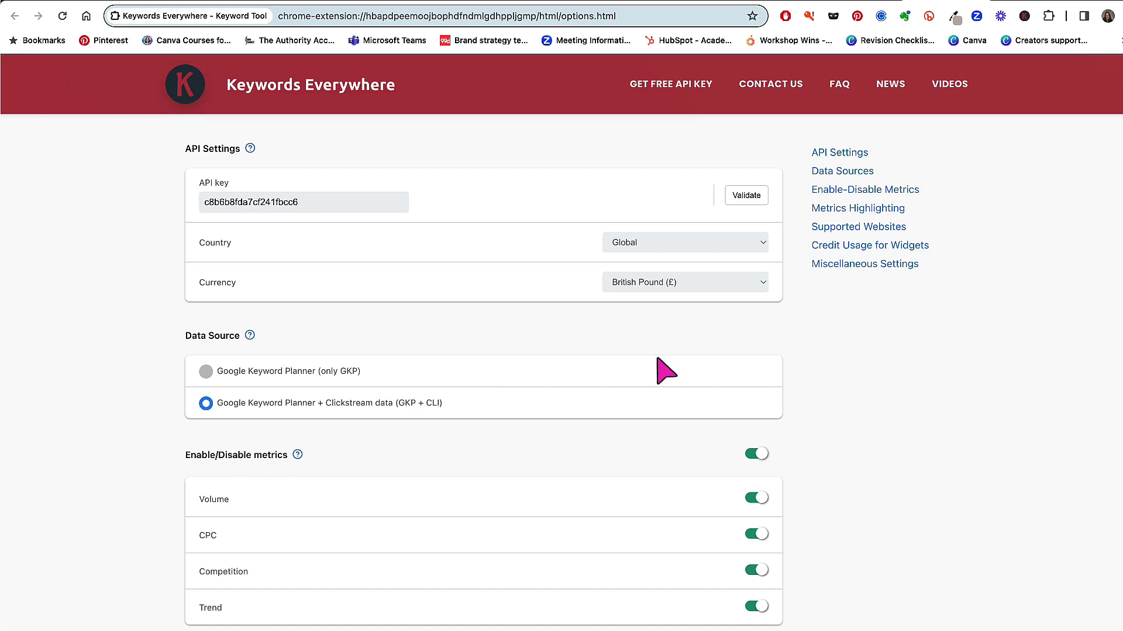
left_click(1024, 16)
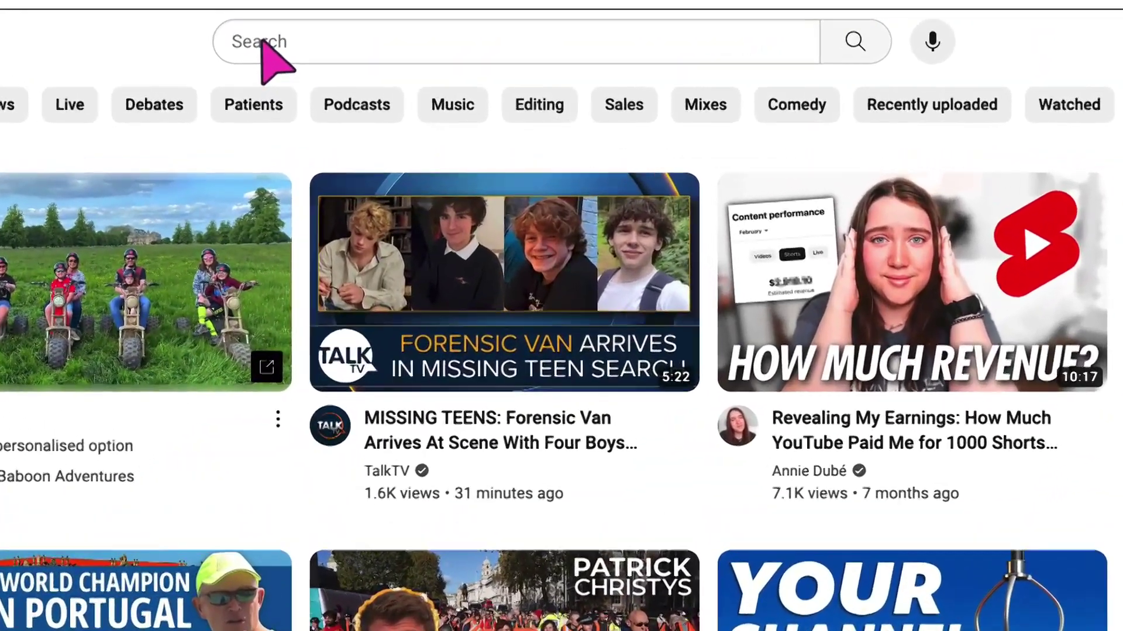
- Search YouTube for "canva animation timing"
left_click(290, 50)
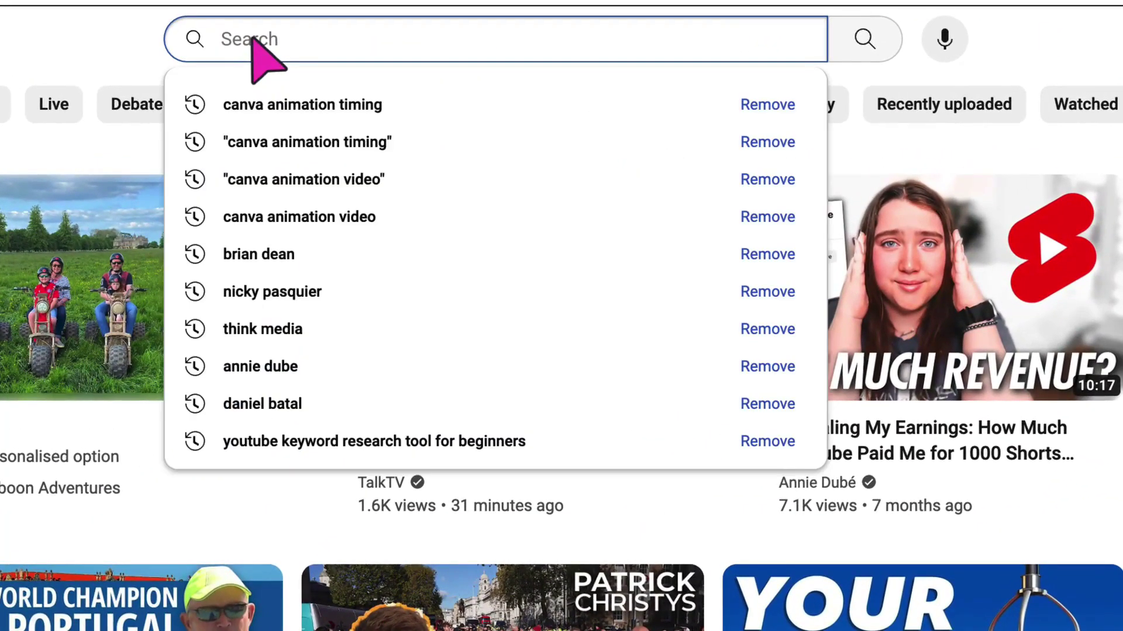
type("ca")
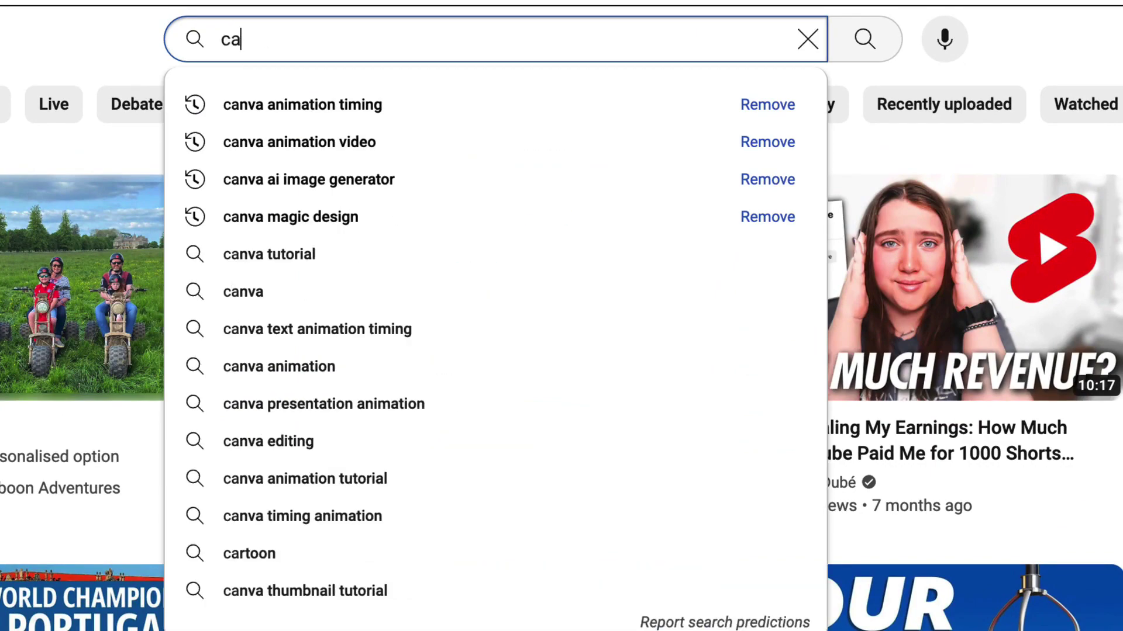
type("nva animation timing")
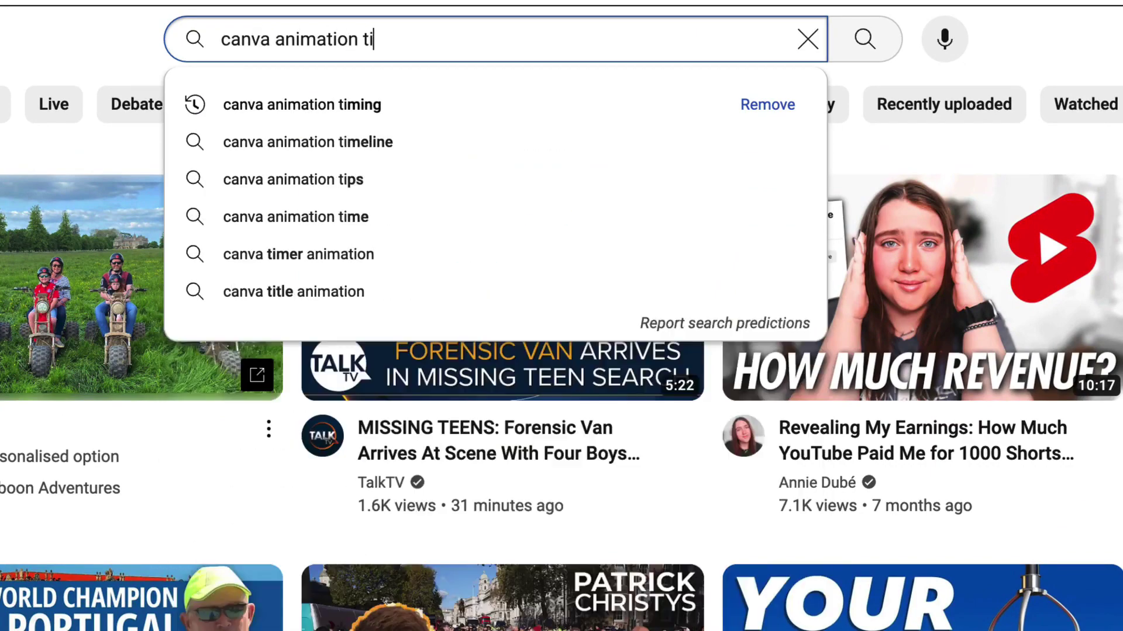
left_click(248, 97)
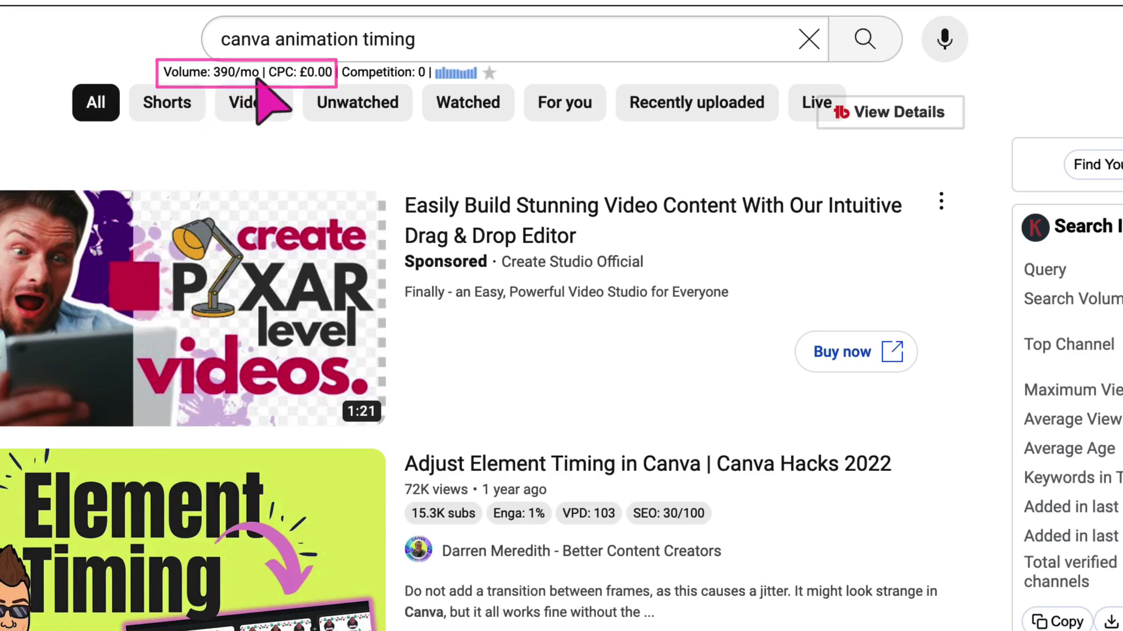
- Check the keyword metrics in YouTube's search suggestions and examine the Search Insights and trend data for the query
left_click_drag(416, 39, 129, 30)
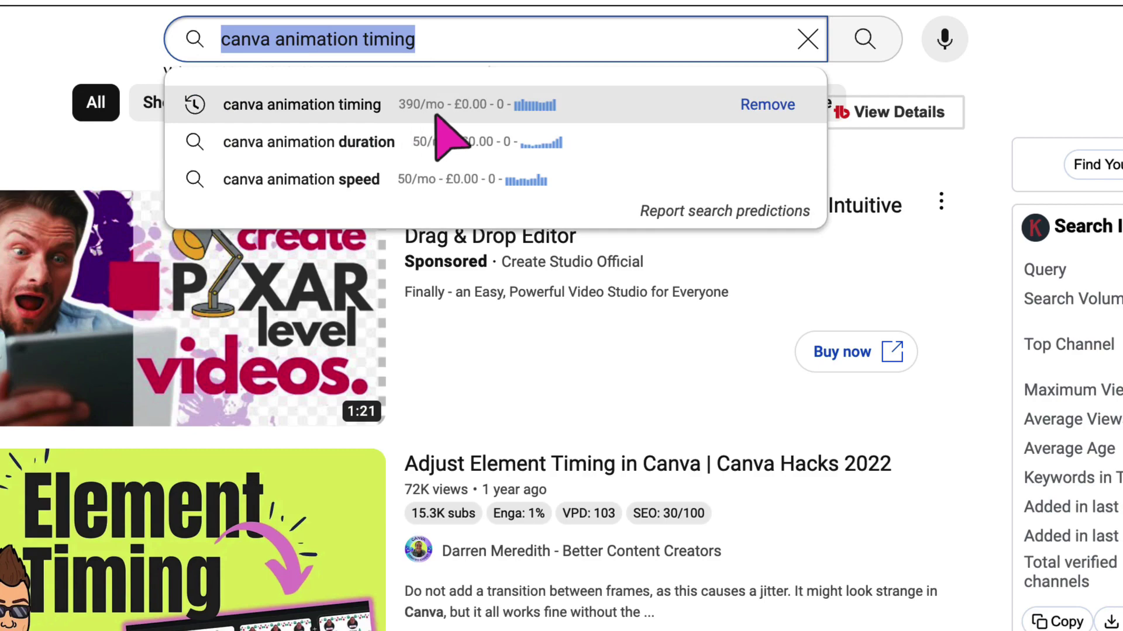
left_click(132, 47)
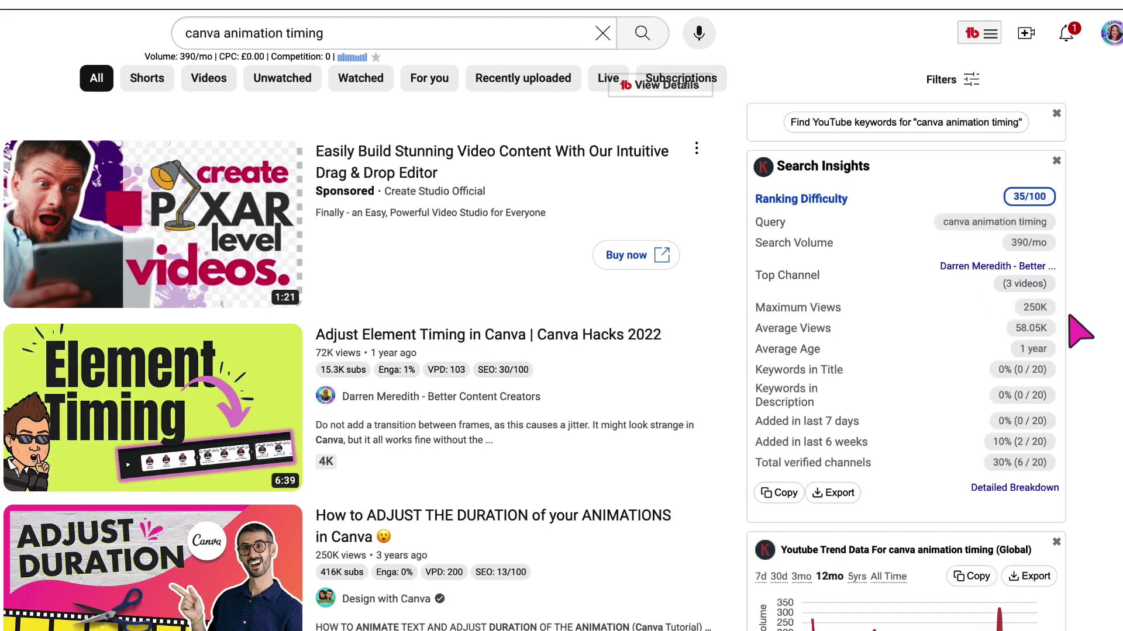
scroll(1080, 333, "down", 5)
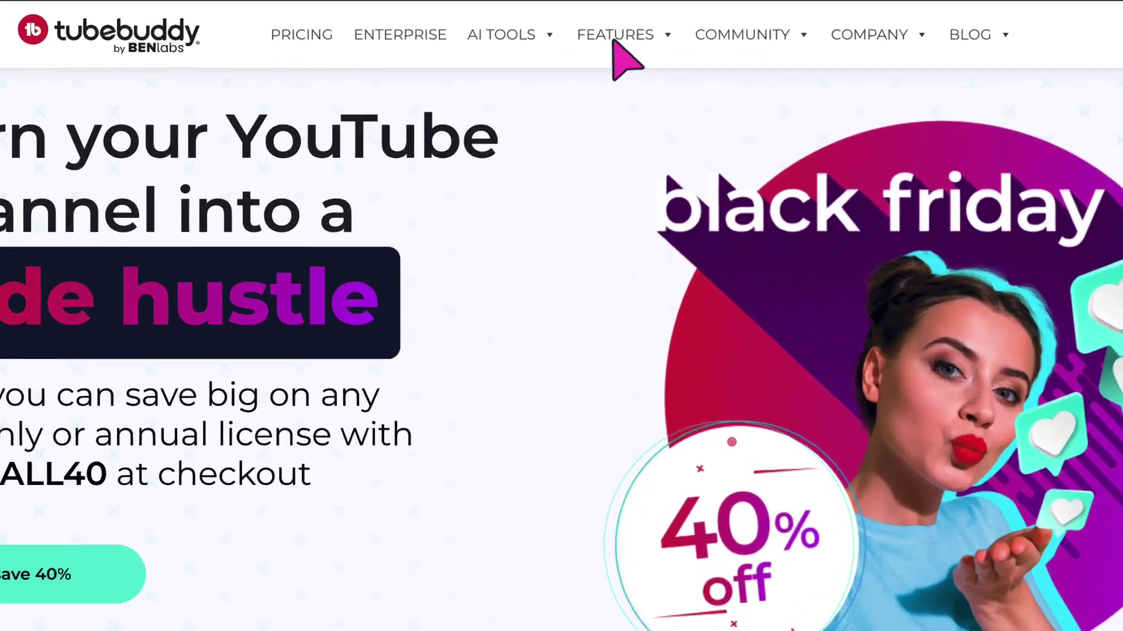
- Look over the TubeBuddy website's features and its free extension download section
left_click(594, 34)
mouse_move(450, 188)
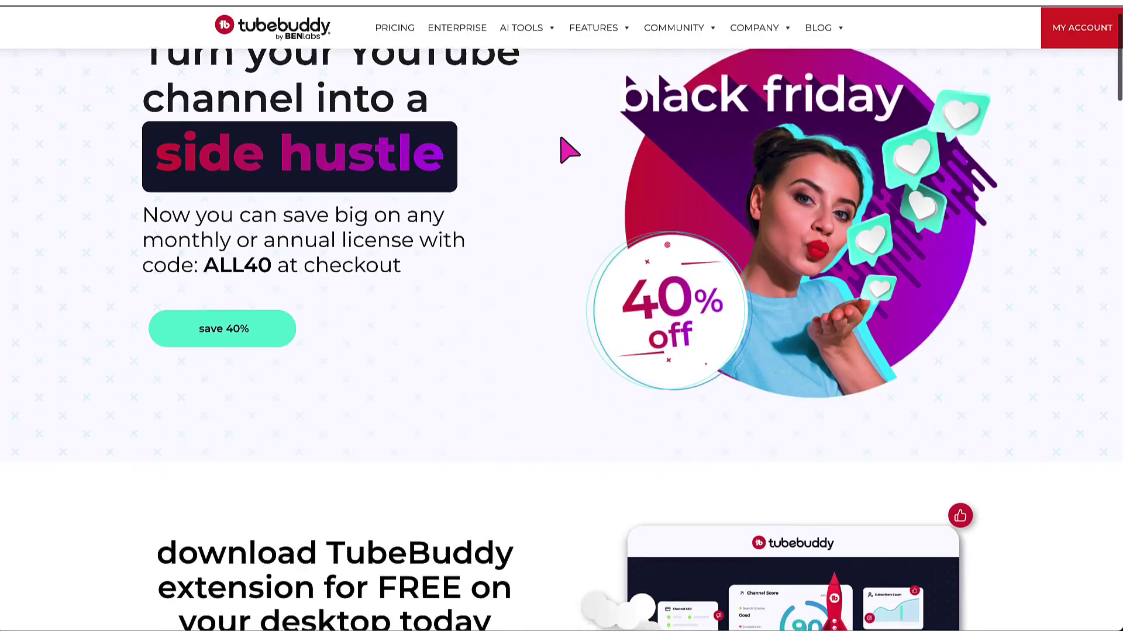
scroll(562, 139, "down", 5)
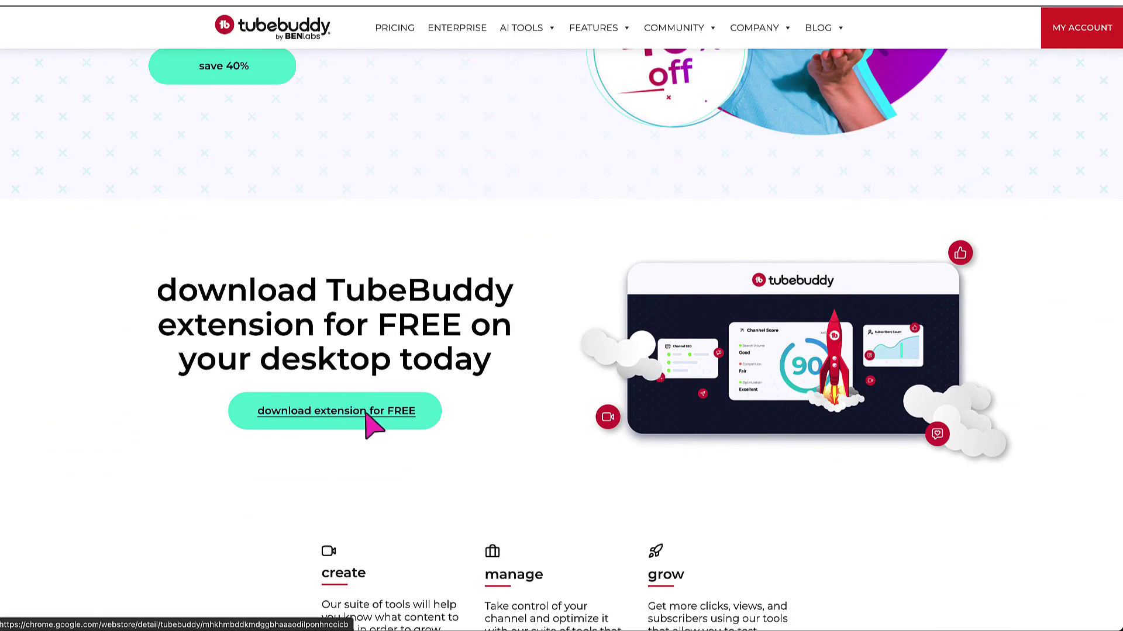
scroll(359, 409, "down", 1)
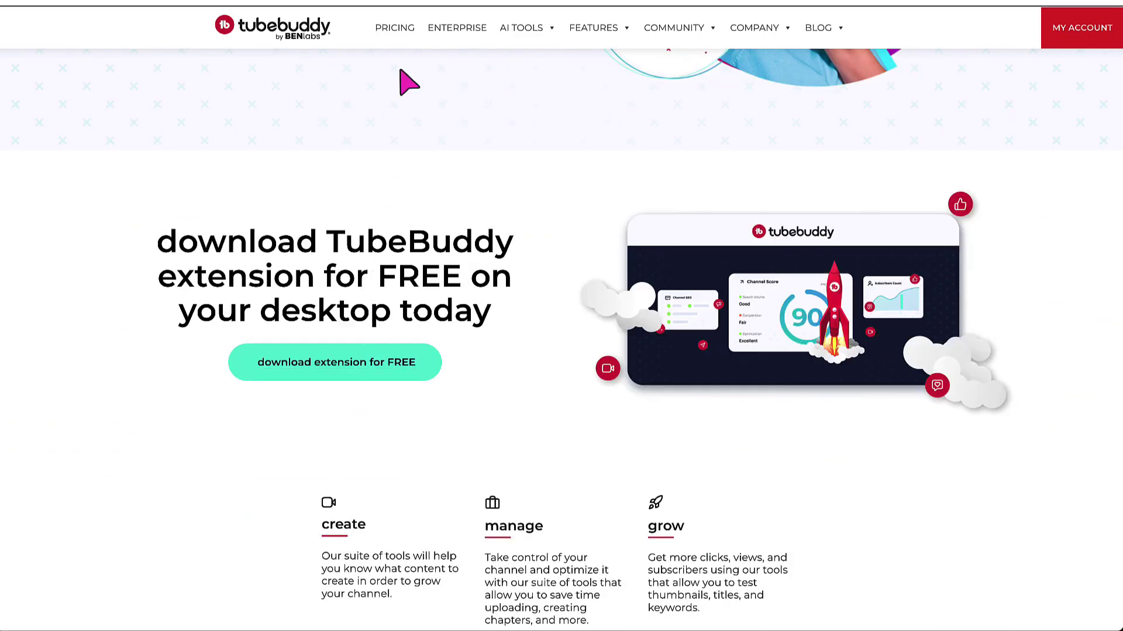
- Open the TubeBuddy pricing page, compare the plans and show the prices for One Year billing
left_click(407, 35)
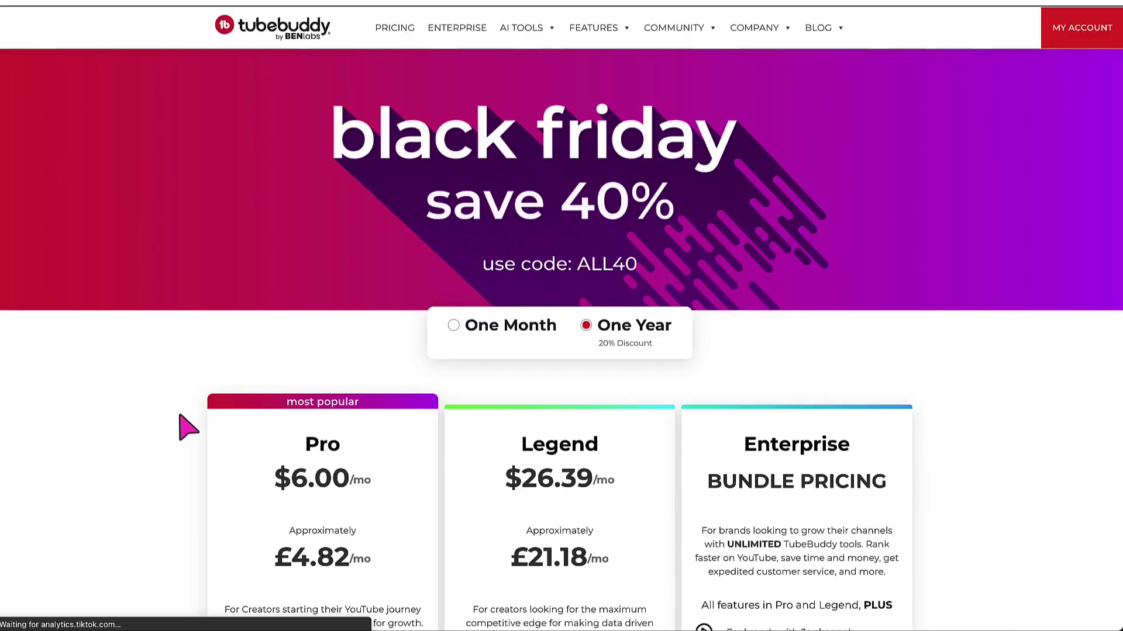
scroll(188, 427, "down", 3)
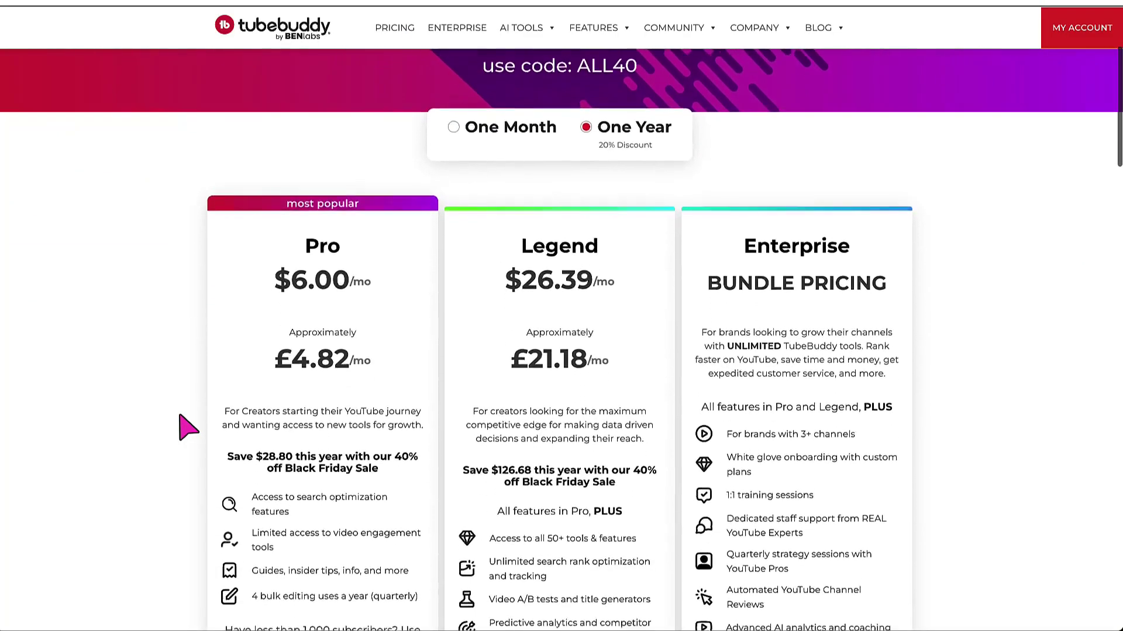
scroll(187, 427, "down", 1)
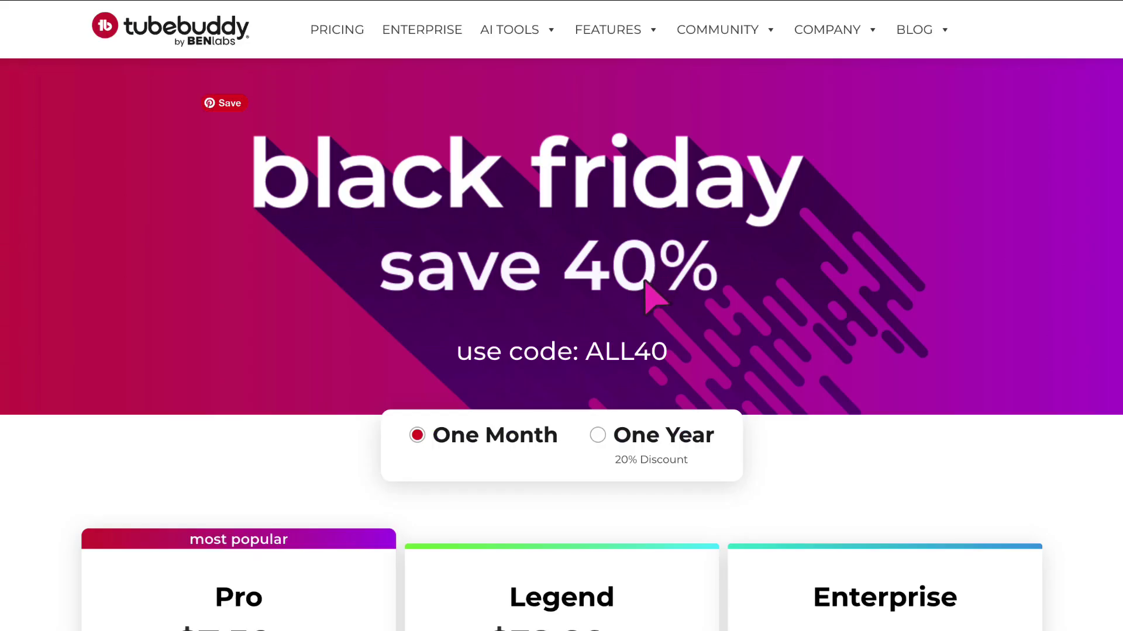
left_click(598, 435)
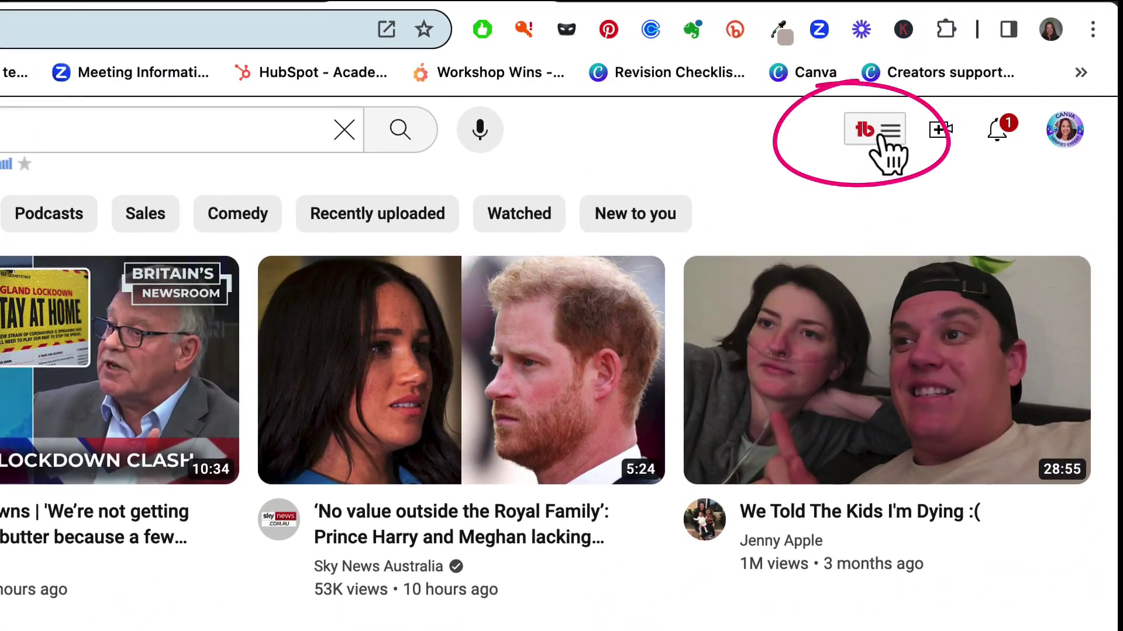
- Go to YouTube Studio and open Keyword Explorer from the TubeBuddy Toolbox
left_click(1070, 134)
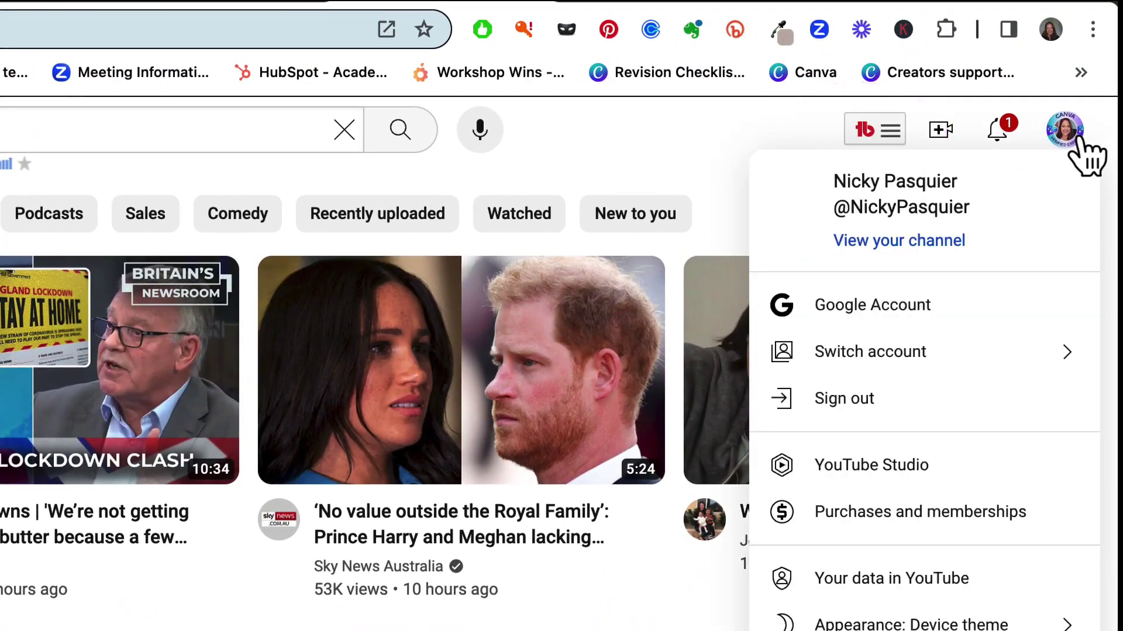
left_click(895, 488)
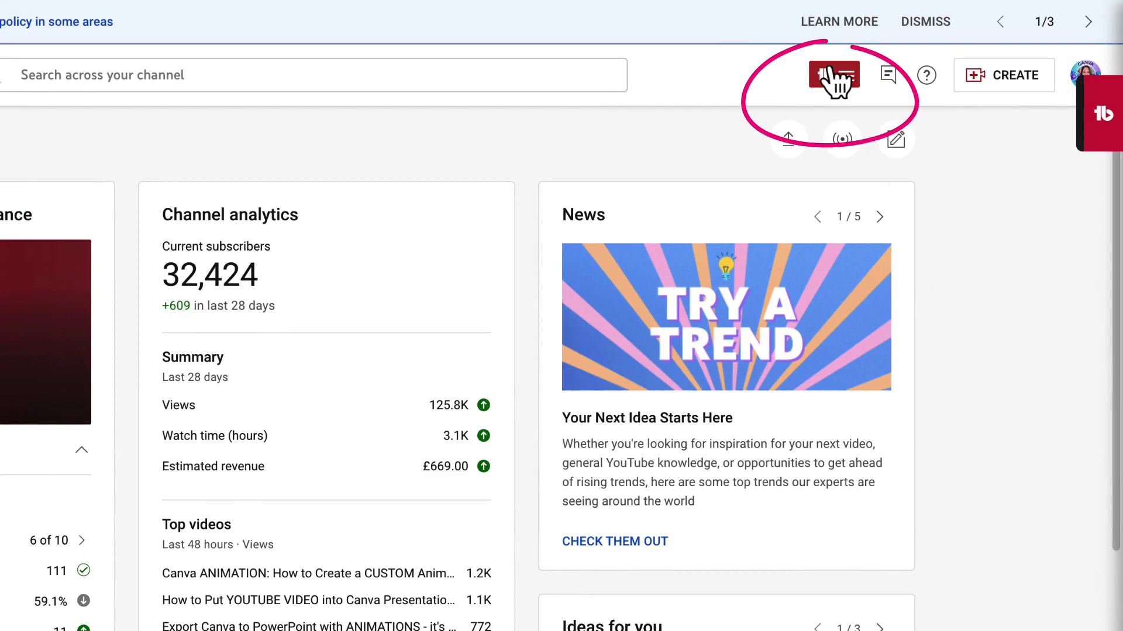
left_click(1094, 129)
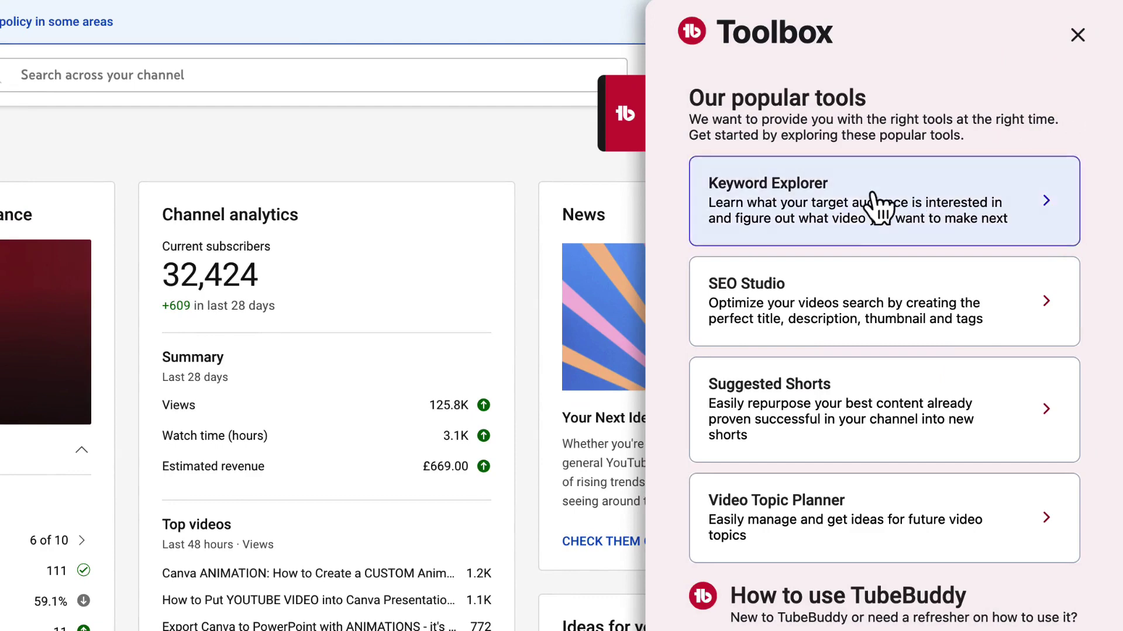
left_click(842, 196)
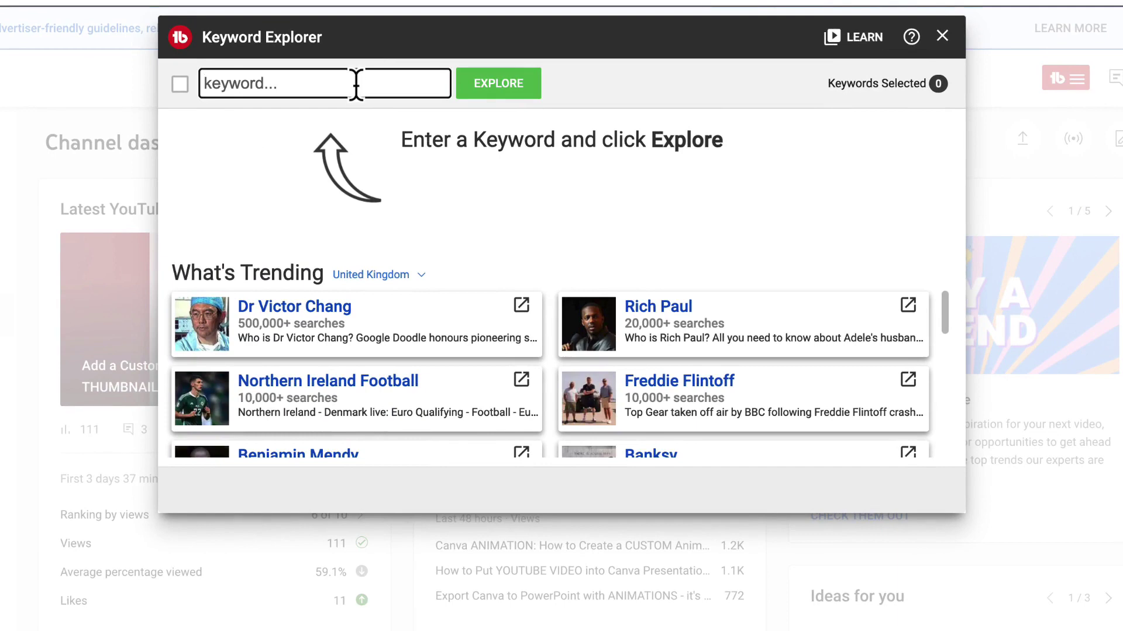
- Explore the keyword "Canva Animation Timing" in Keyword Explorer
left_click(356, 84)
type("Canva ")
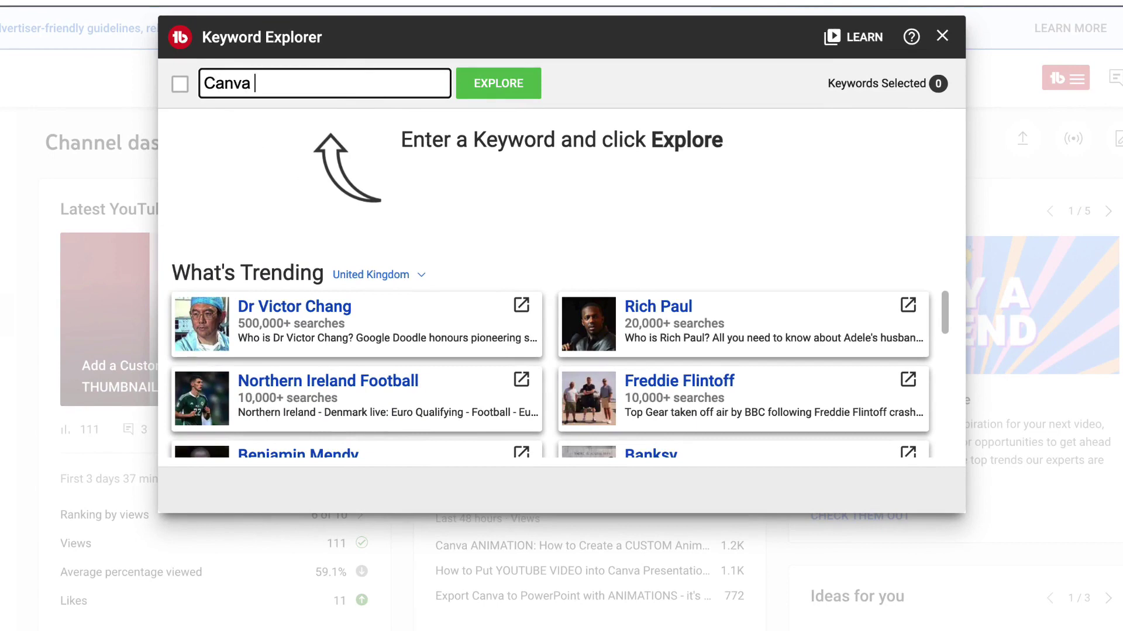
type("Animation Timing")
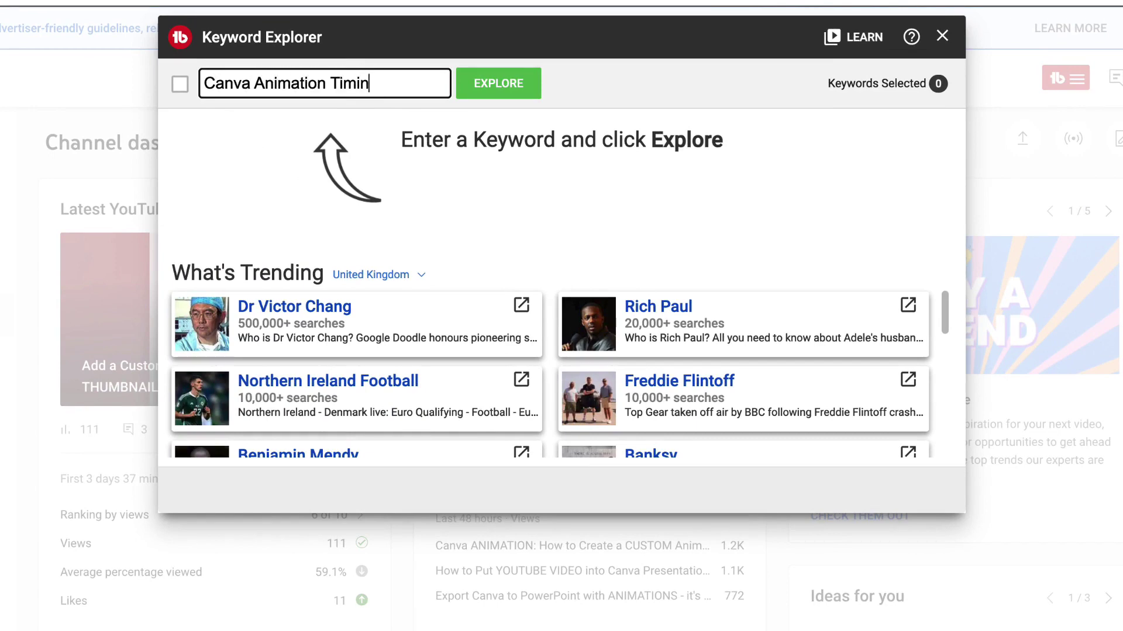
left_click(498, 90)
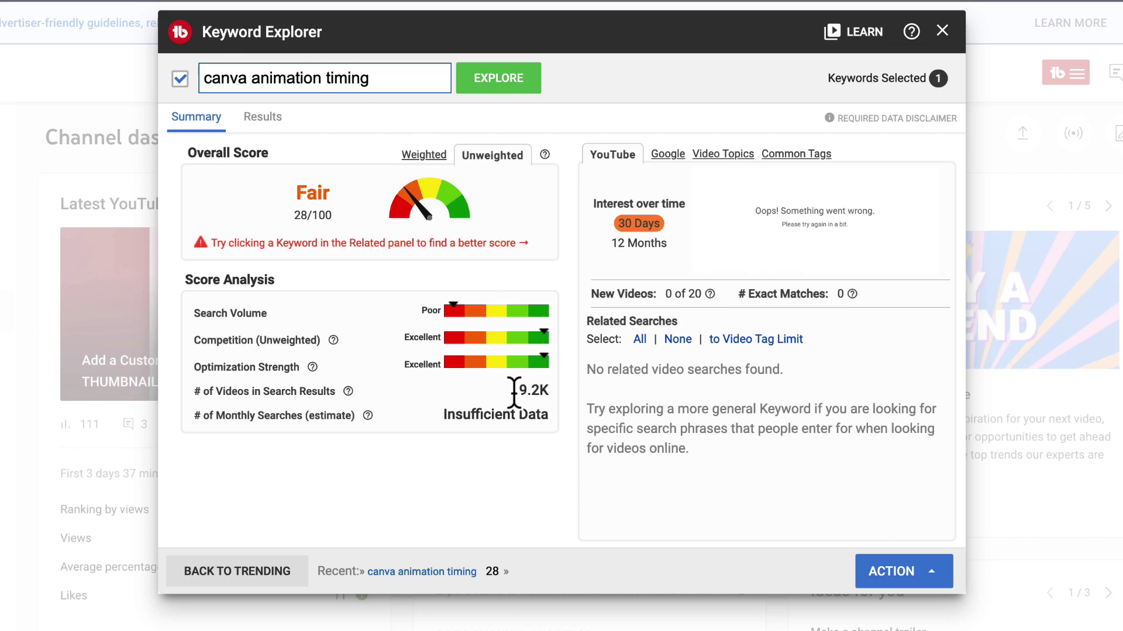
- Highlight the number of videos in search results in the keyword's score analysis
left_click_drag(514, 392, 548, 395)
triple_click(548, 394)
left_click(548, 395)
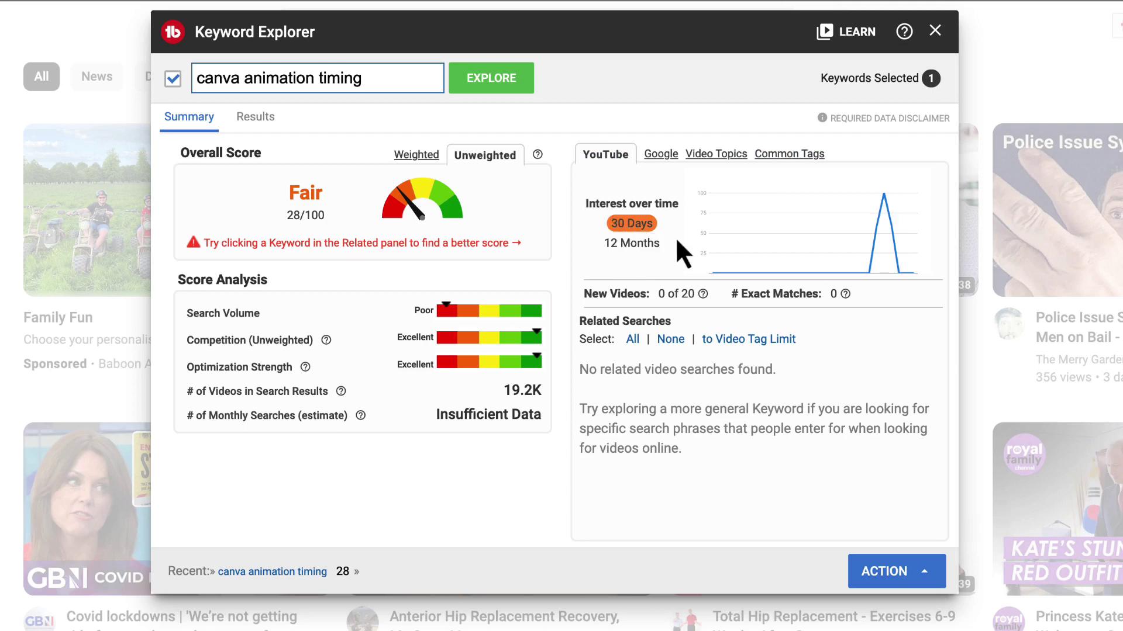
- View the keyword's YouTube interest over 12 months and its Google interest over 30 days
mouse_move(883, 276)
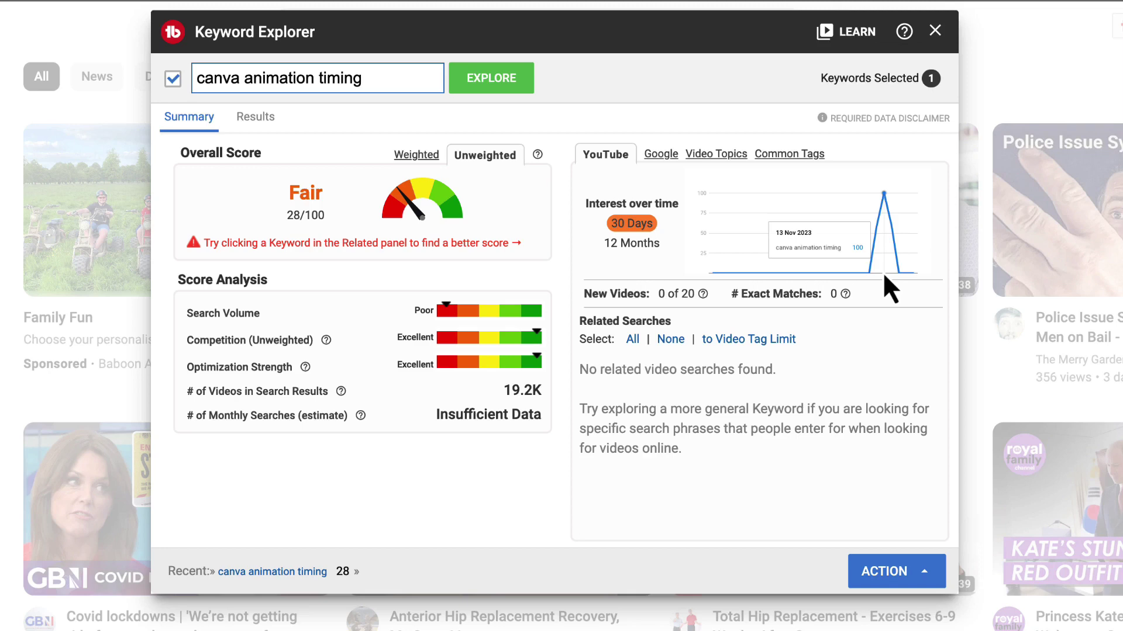
left_click(630, 243)
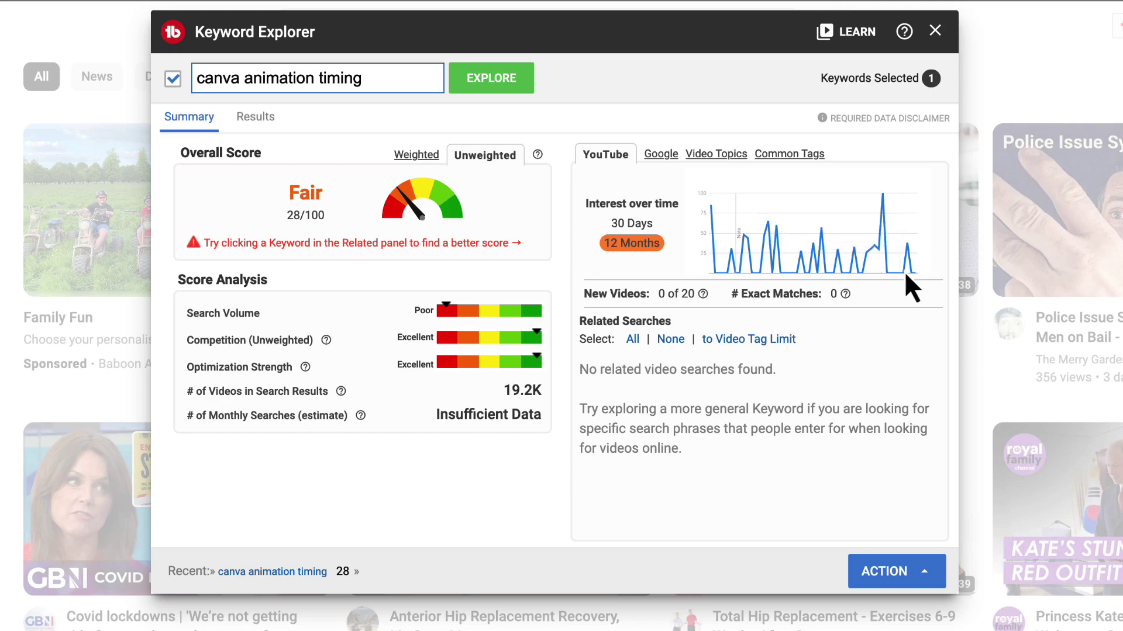
left_click(657, 155)
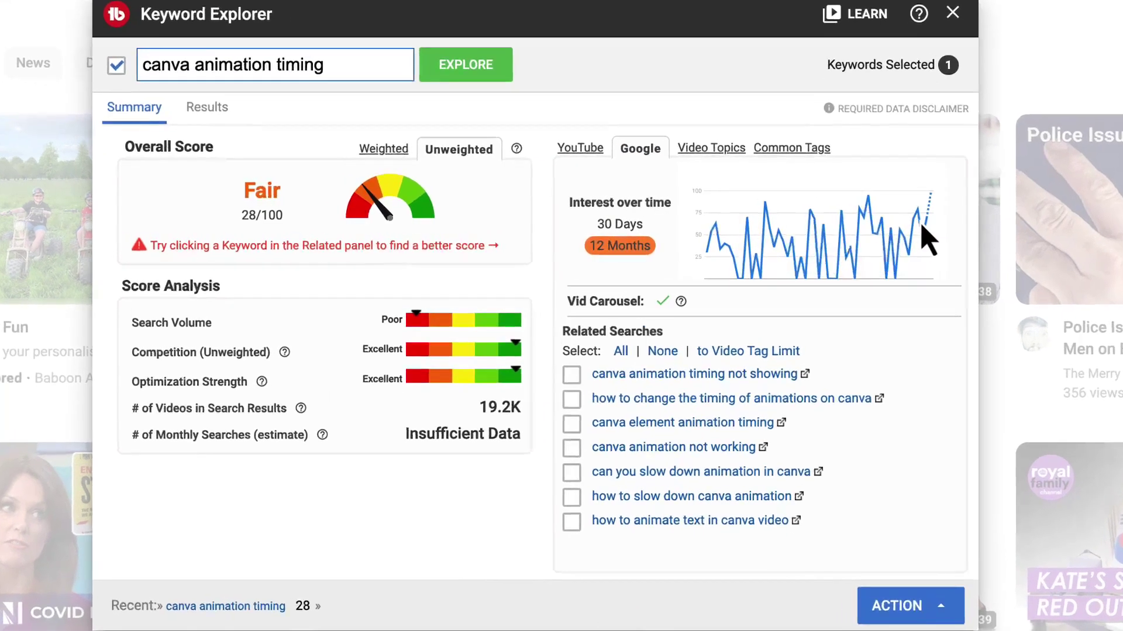
mouse_move(926, 224)
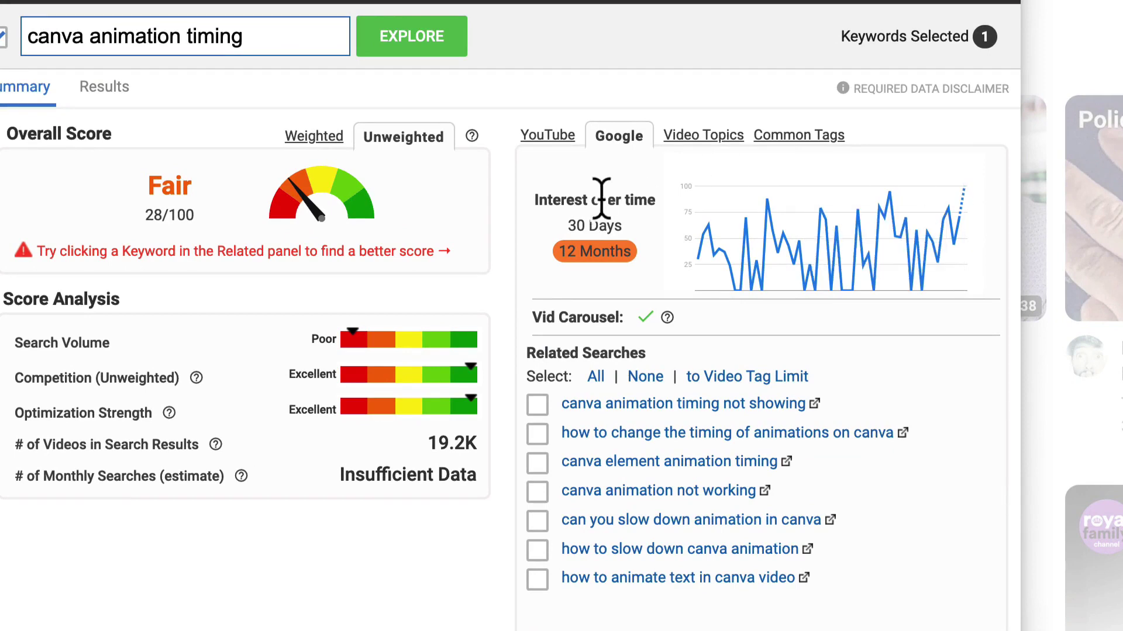
left_click(584, 226)
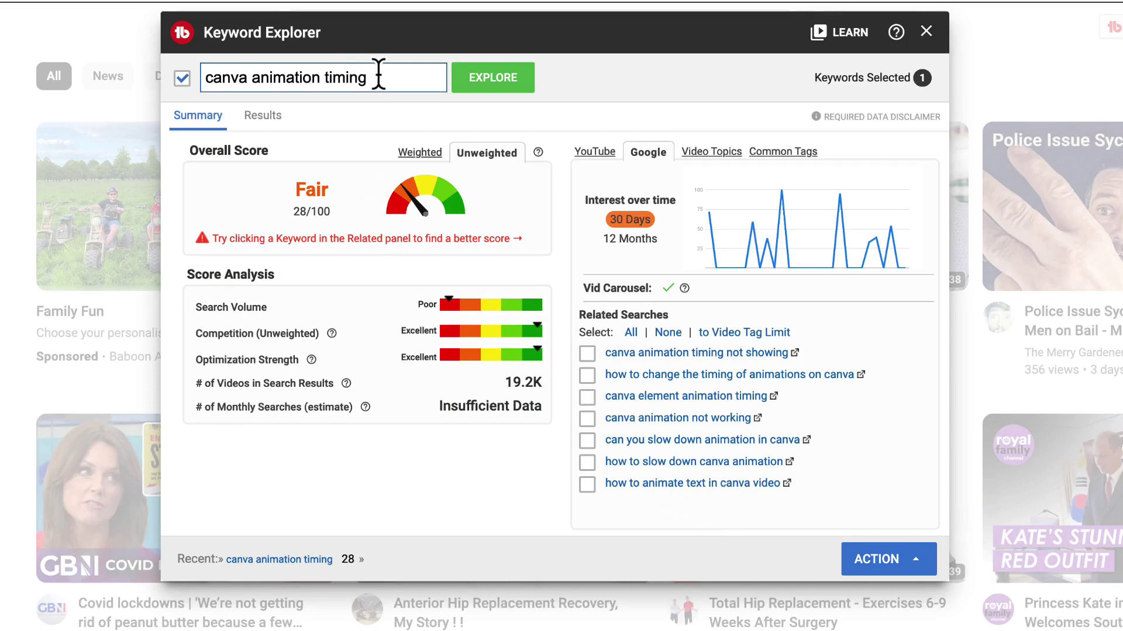
- Select the whole keyword entered in Keyword Explorer
left_click_drag(377, 76, 205, 67)
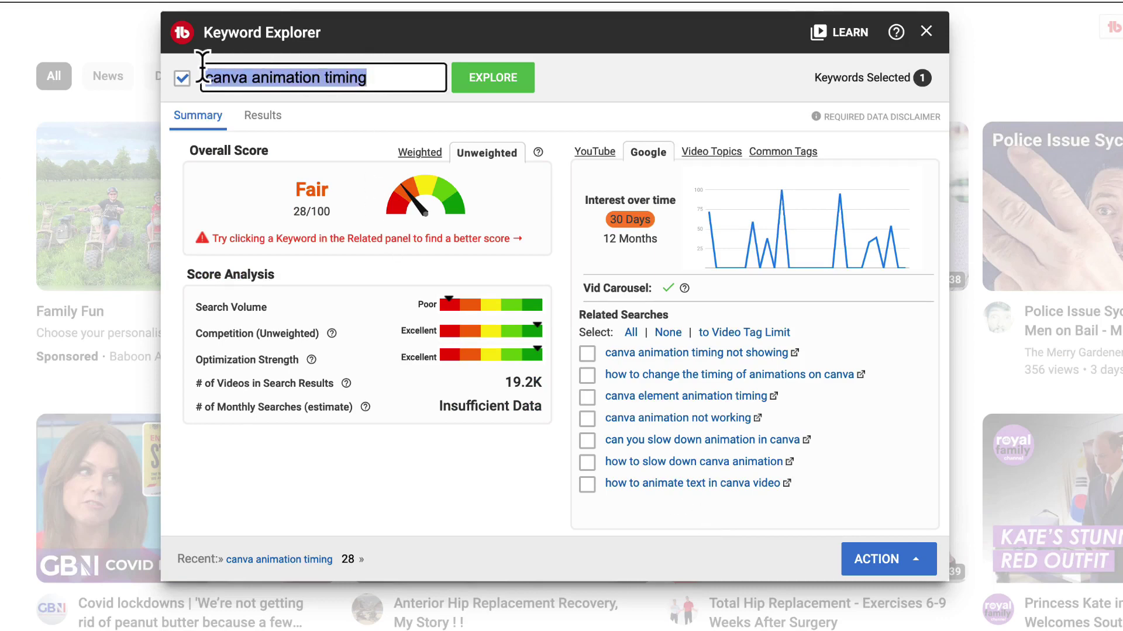